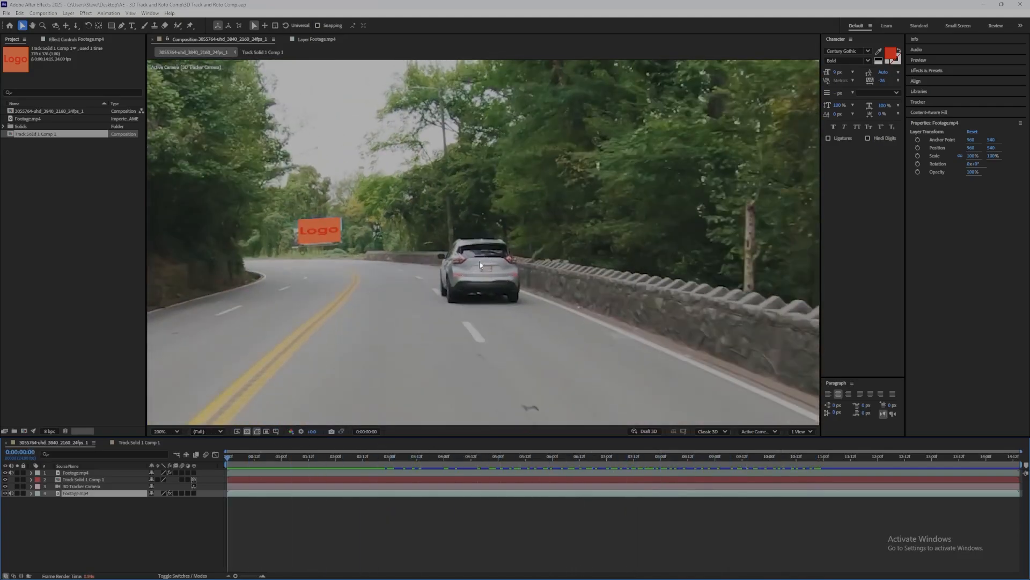
Scrub through the finished composition to preview how the logo sign stays tracked behind the car.
drag(230, 455, 700, 520)
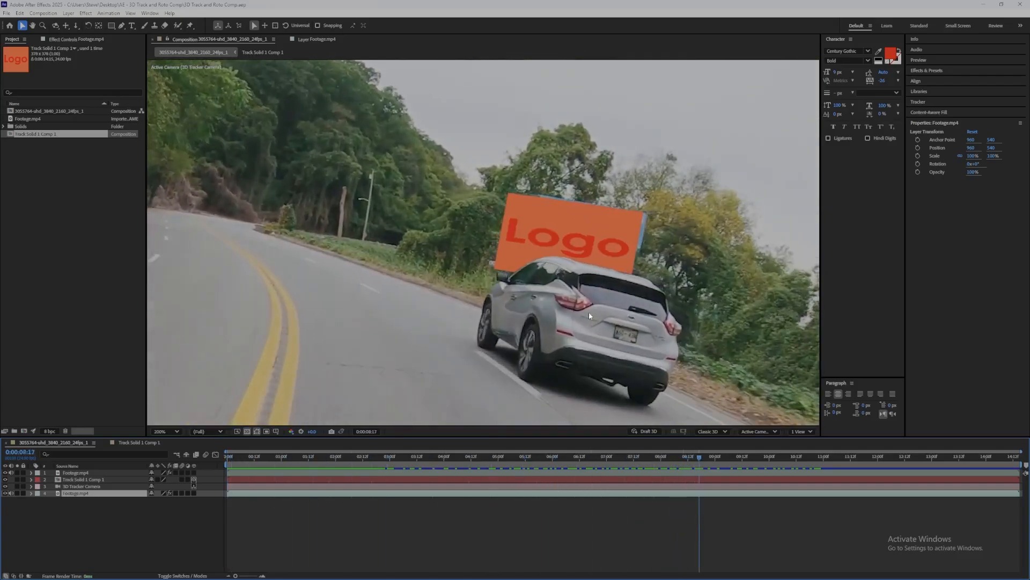
drag(700, 457, 269, 475)
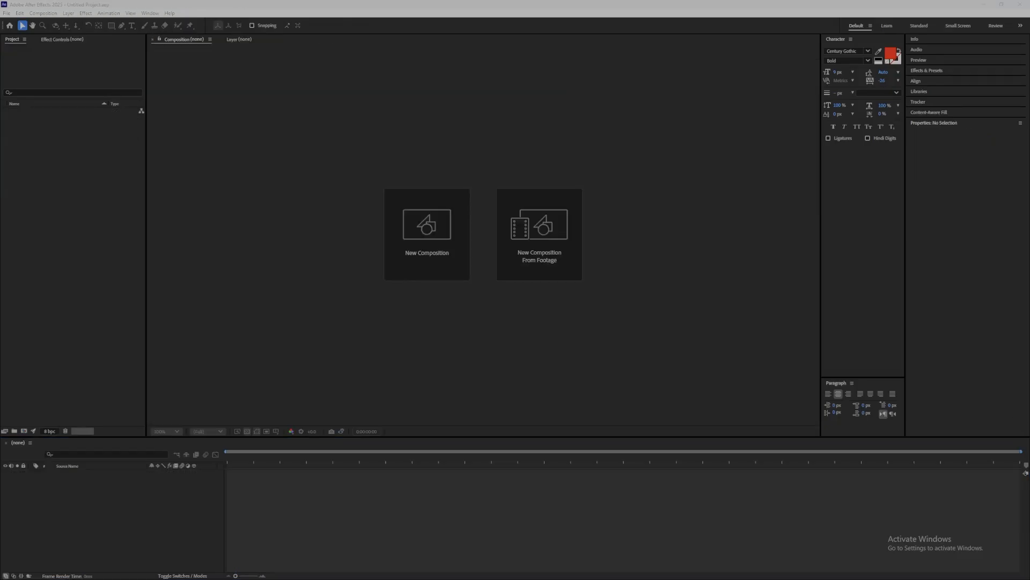
Import the Footage video clip with the Create Composition option enabled.
right_click(67, 223)
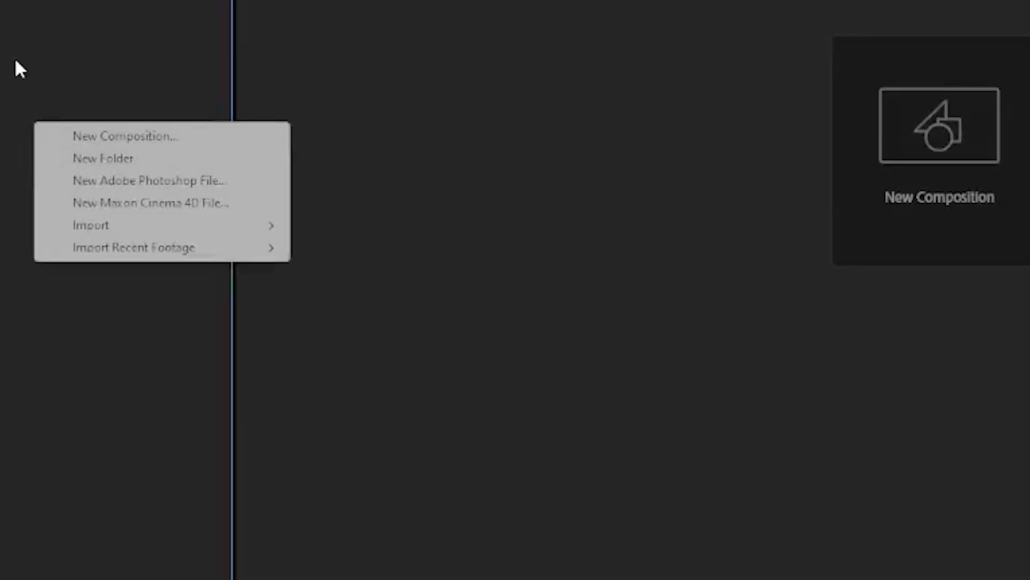
mouse_move(109, 222)
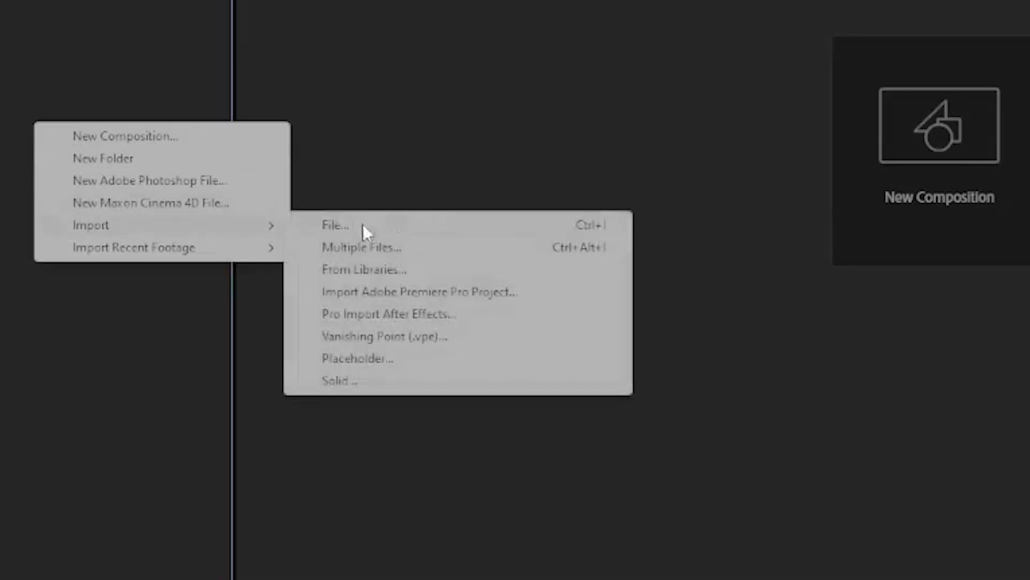
click(370, 223)
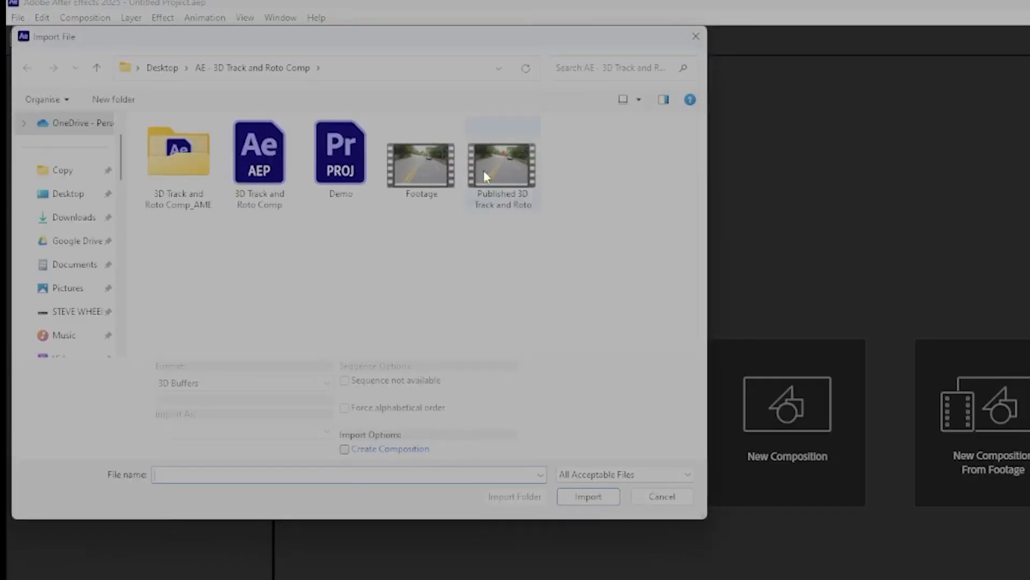
click(427, 175)
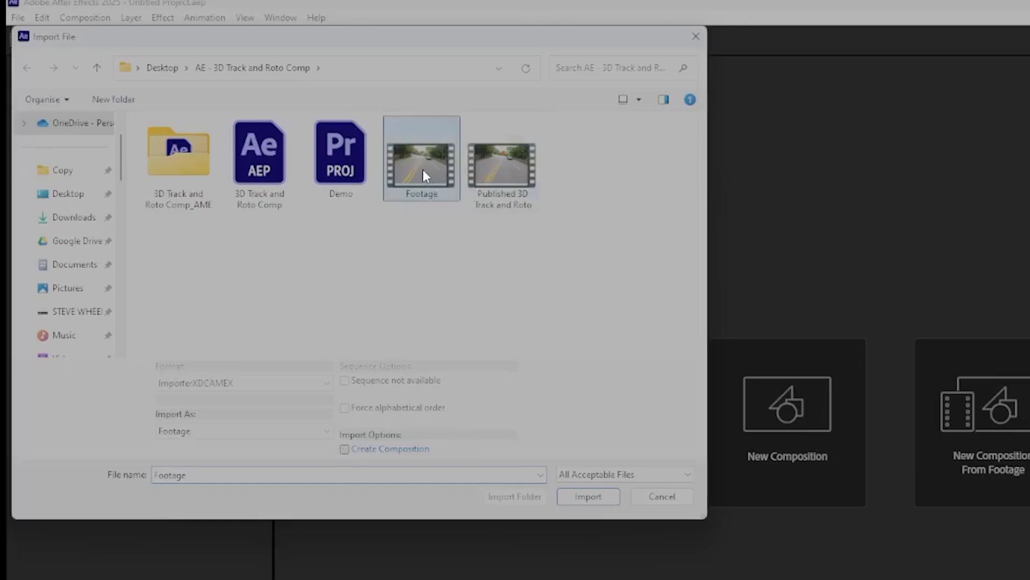
click(345, 450)
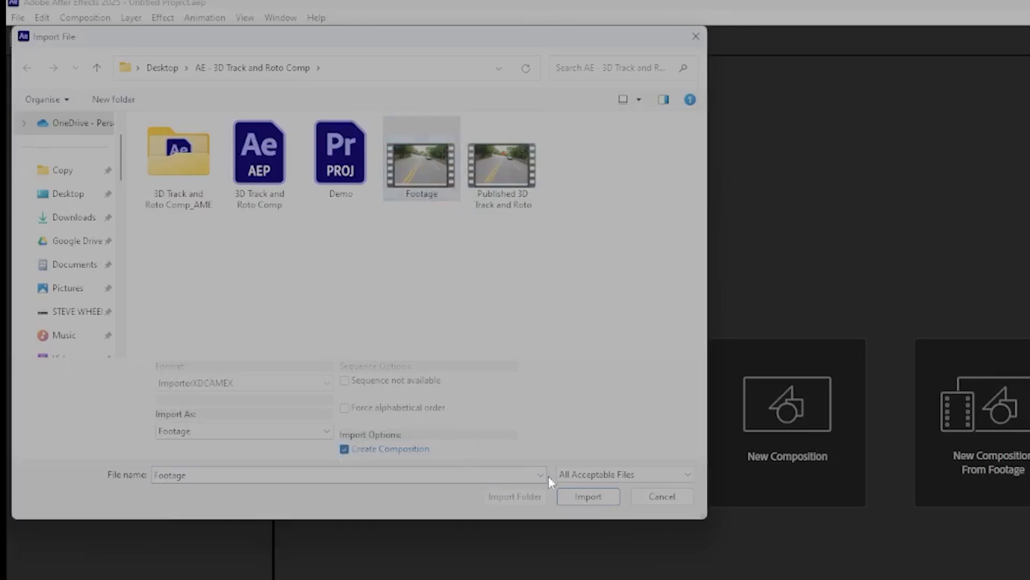
click(590, 496)
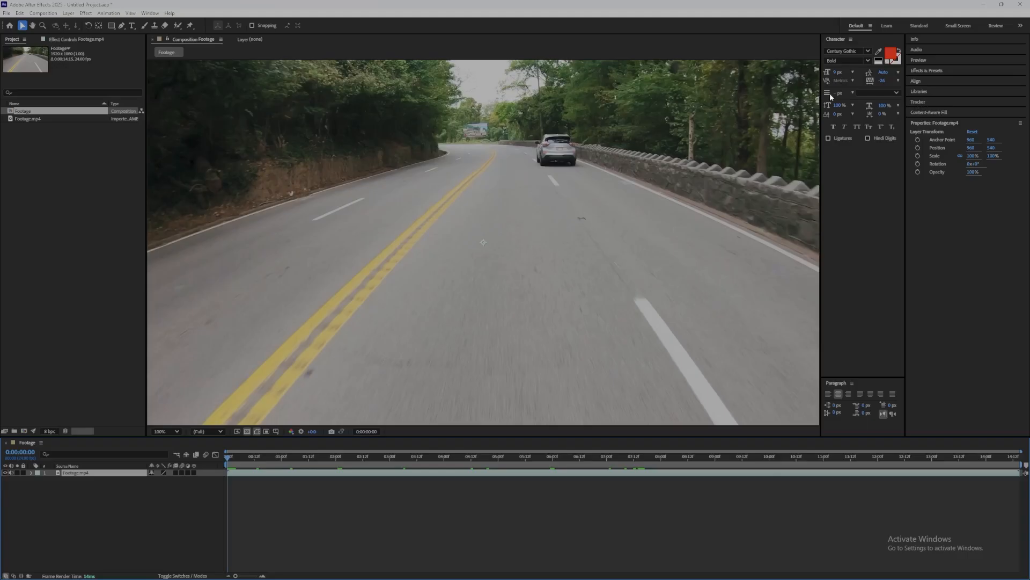
Run the 3D camera tracker on the Footage.mp4 layer with Detailed Analysis enabled.
click(920, 102)
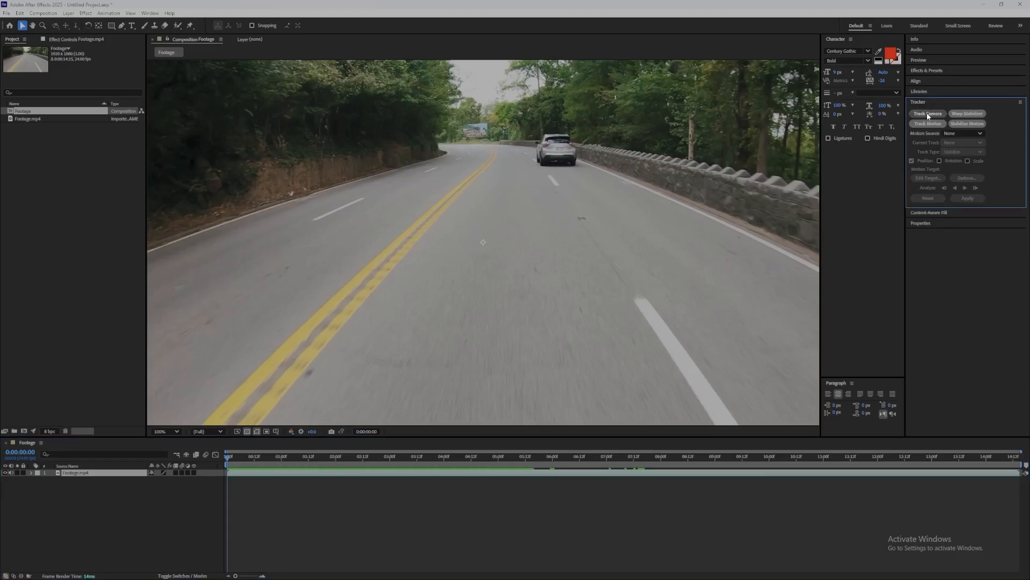
click(928, 115)
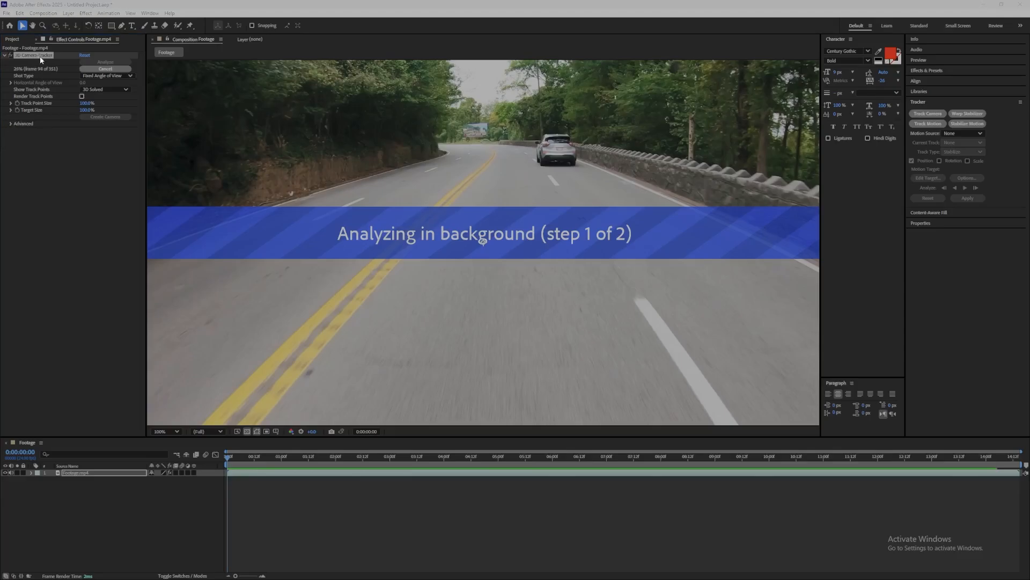
click(10, 124)
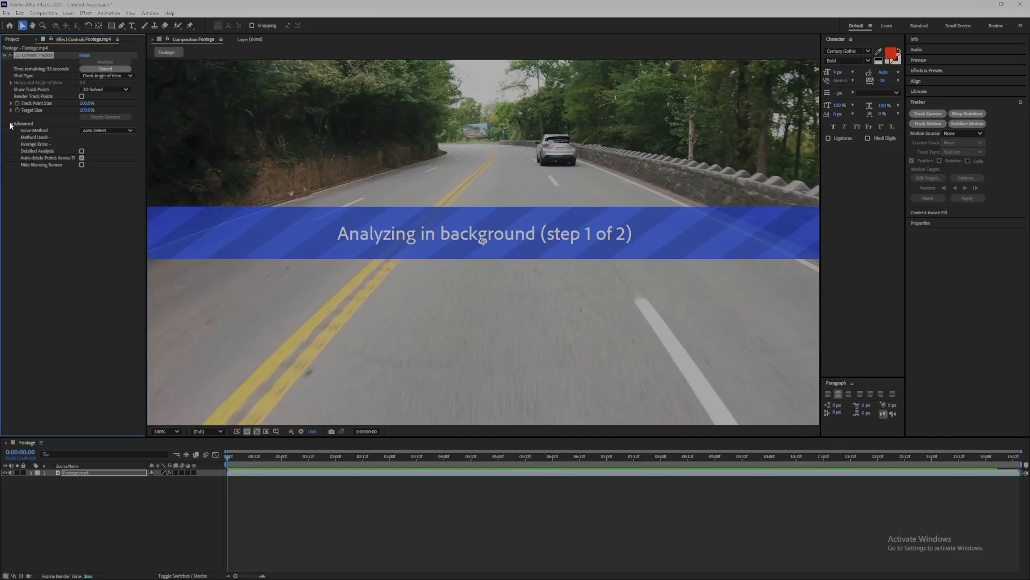
click(81, 151)
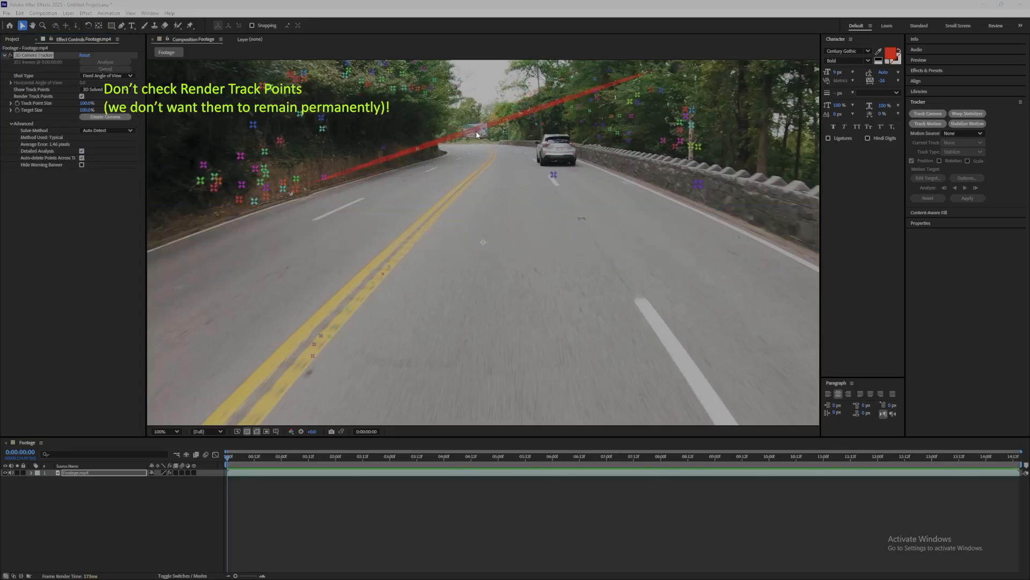
Move the current time to 0:00:07:09 and inspect the track points on the roadside billboard.
scroll(478, 133, up, 3)
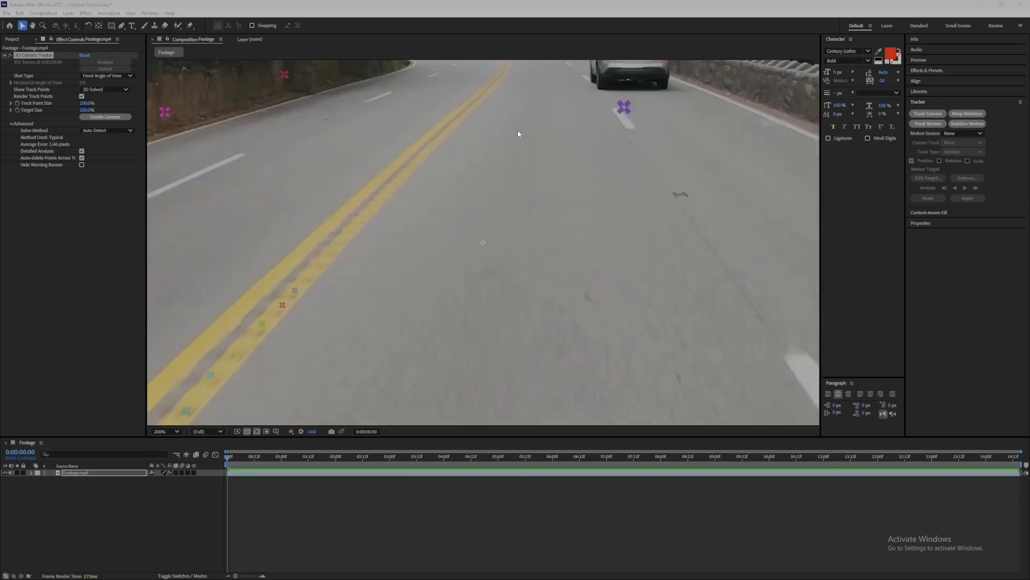
key(h)
drag(524, 145, 543, 294)
key(v)
drag(230, 462, 630, 472)
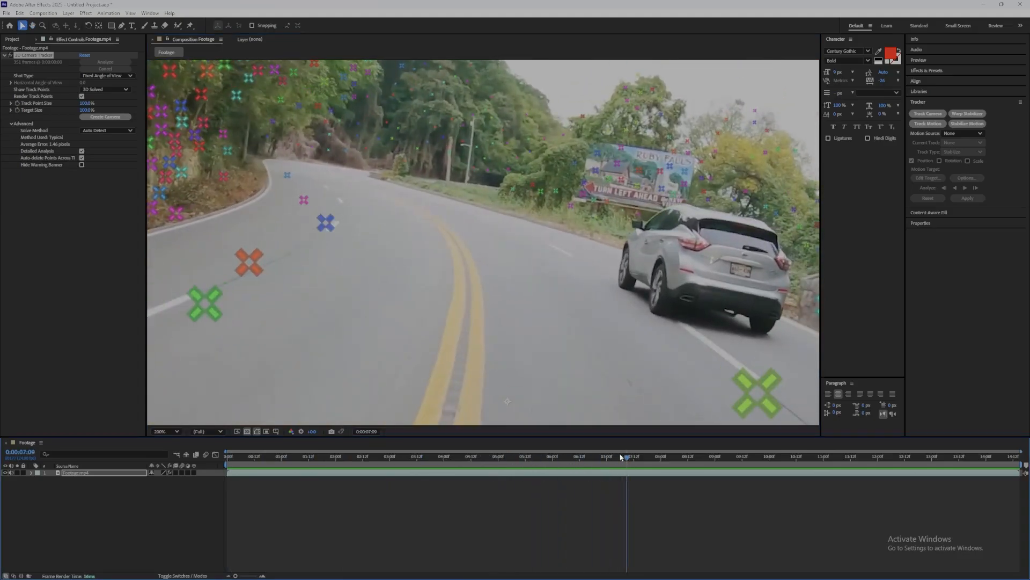
key(h)
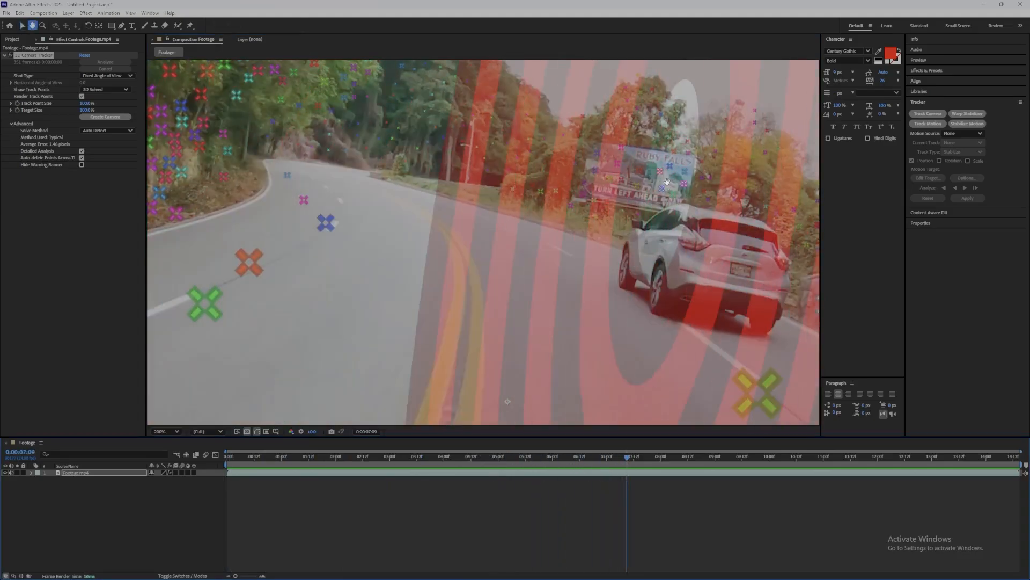
scroll(669, 183, up, 1)
scroll(678, 186, down, 1)
key(v)
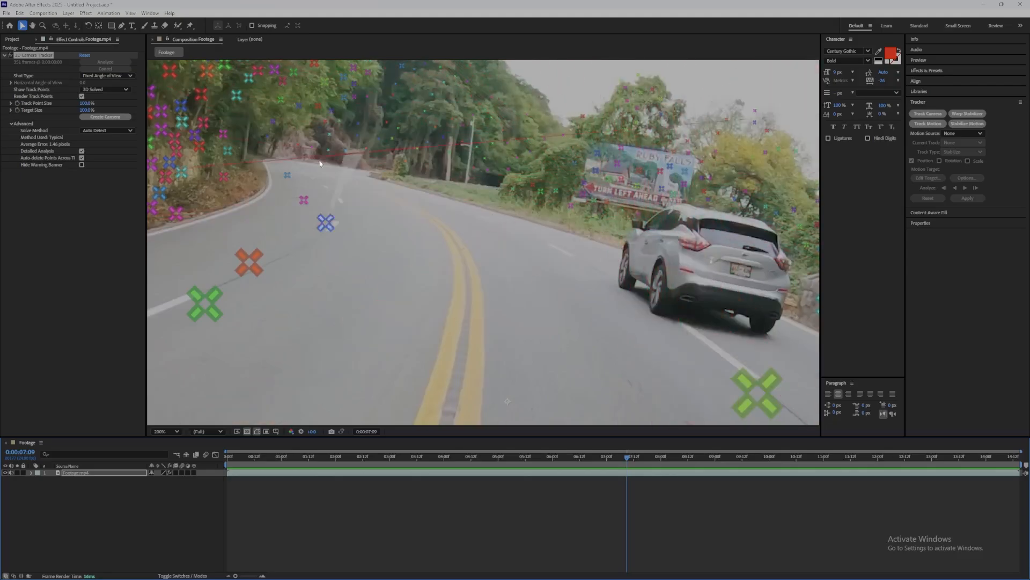
Enlarge the camera tracker's track points to about 145% and shrink its target size.
drag(80, 104, 104, 105)
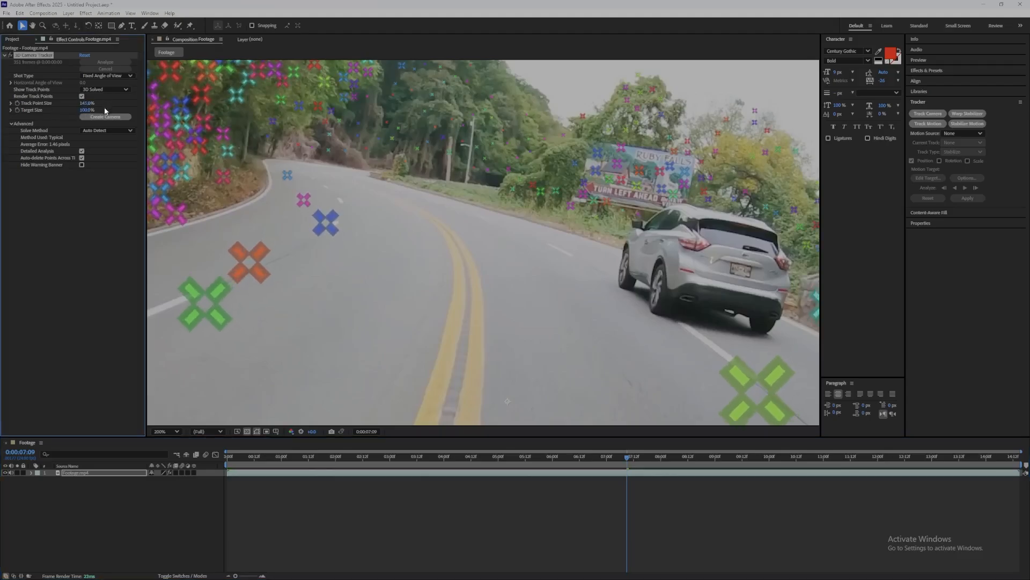
click(87, 110)
text(61)
key(Return)
drag(80, 109, 66, 110)
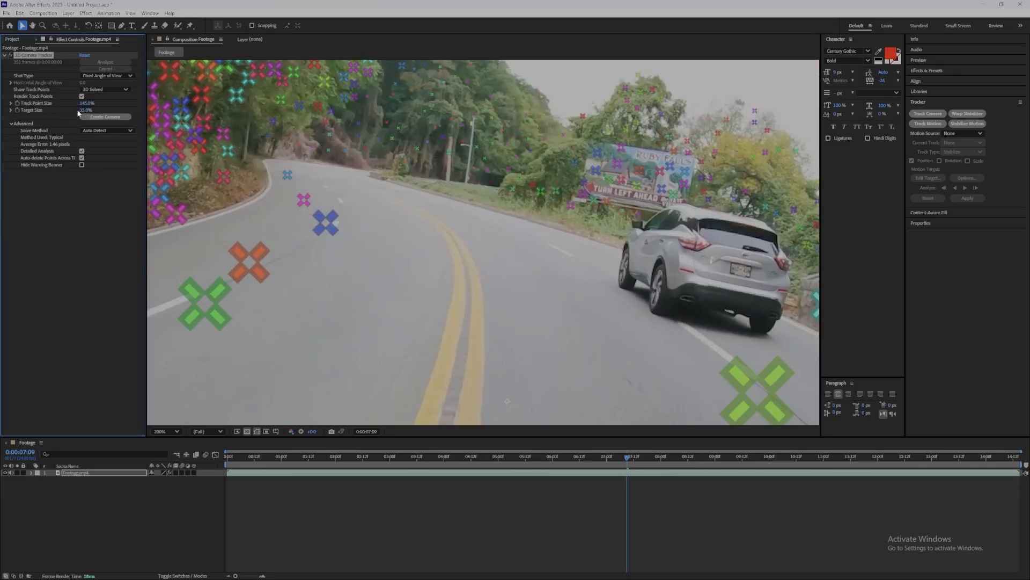
Select the group of track points on the billboard and create a solid and camera from them.
click(609, 152)
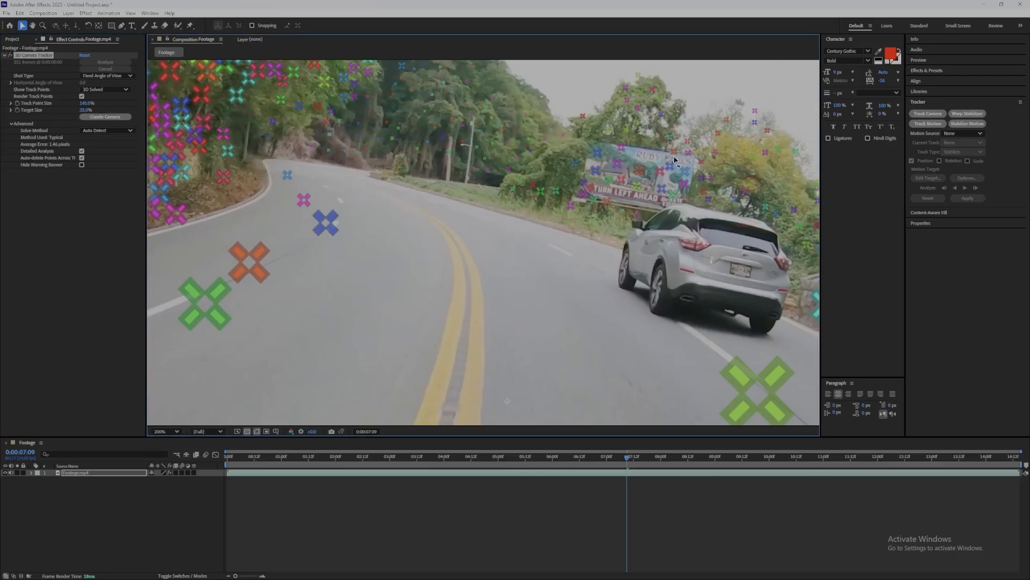
mouse_move(697, 159)
mouse_down()
mouse_move(674, 195)
mouse_move(632, 202)
mouse_move(588, 187)
mouse_move(592, 154)
mouse_up()
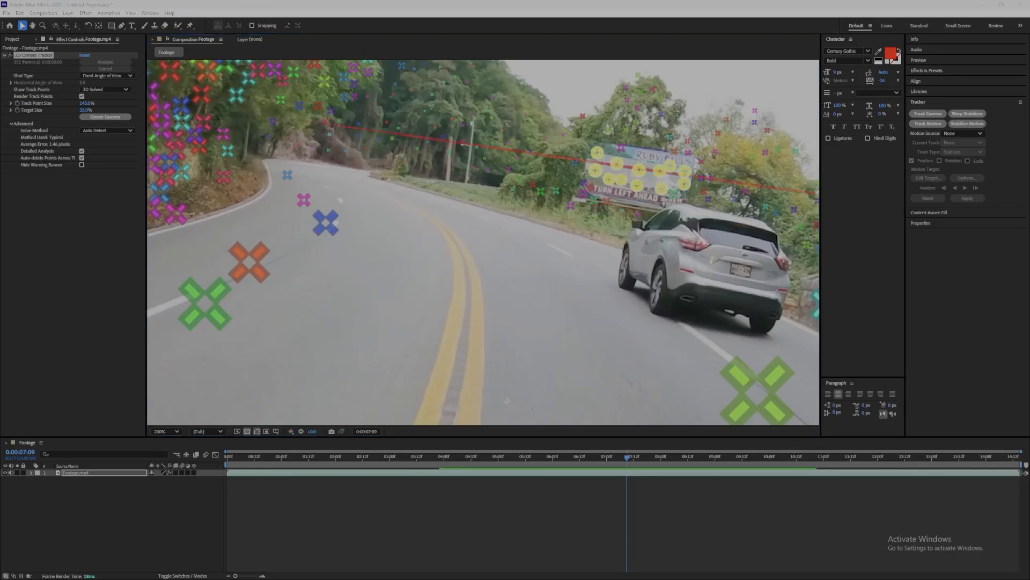
right_click(638, 169)
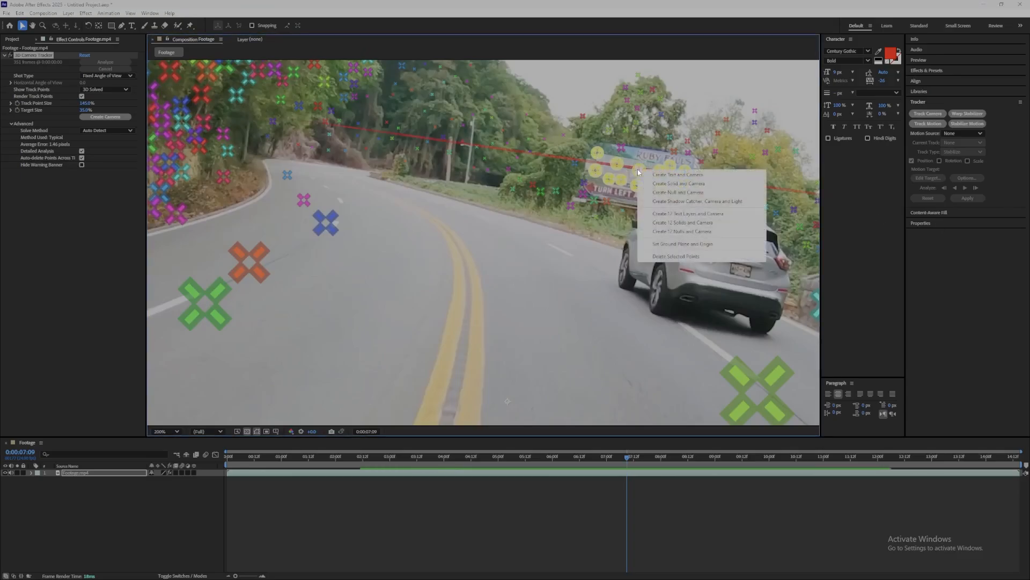
click(676, 184)
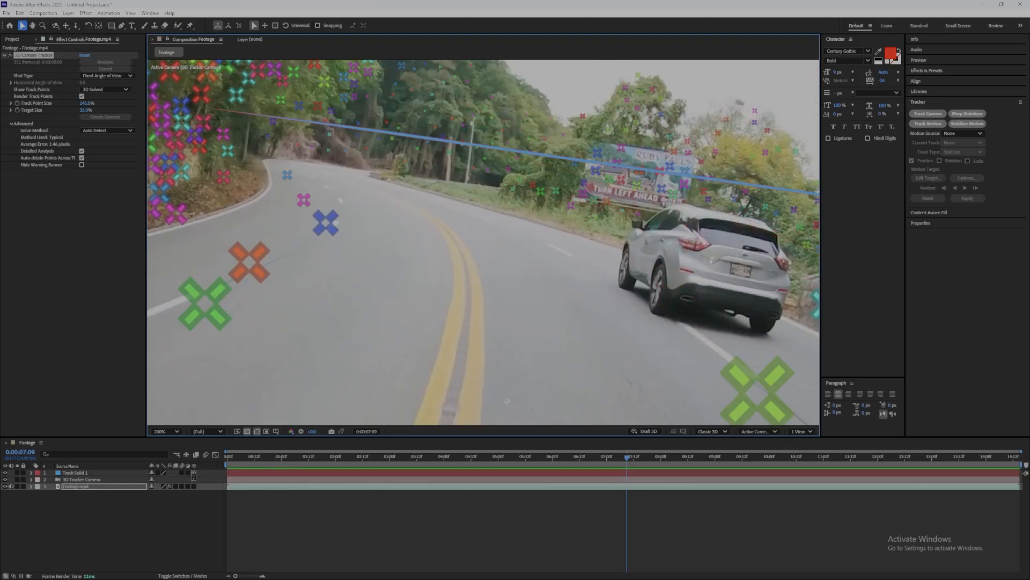
Rotate Track Solid 1 about its own axis until its face points toward the camera.
click(115, 494)
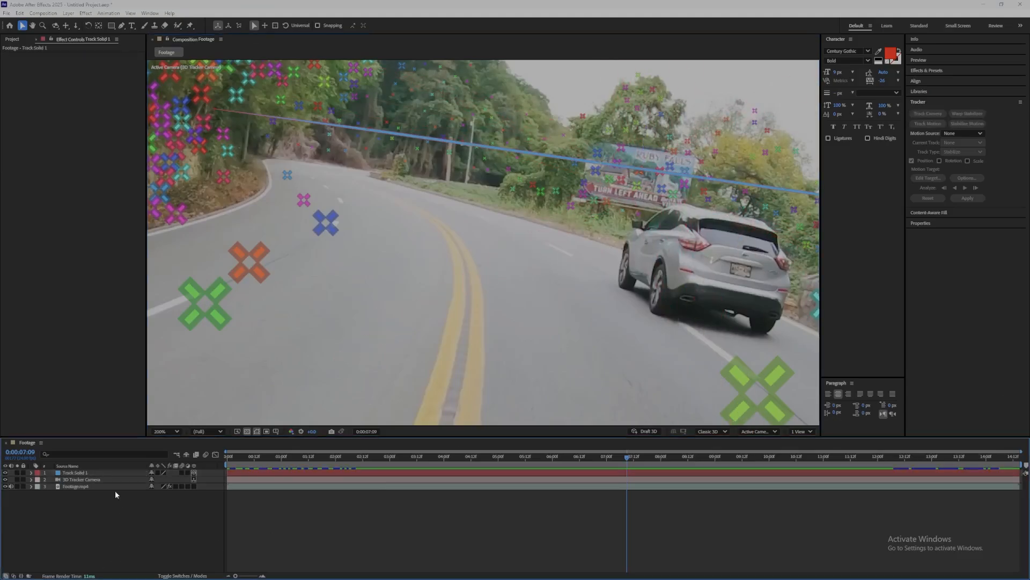
click(90, 473)
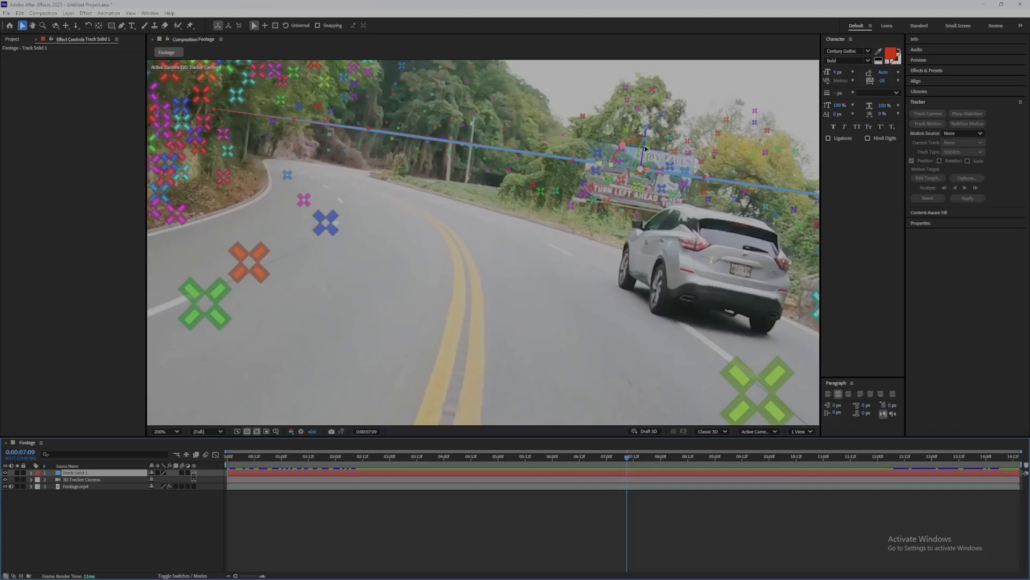
drag(637, 153, 644, 148)
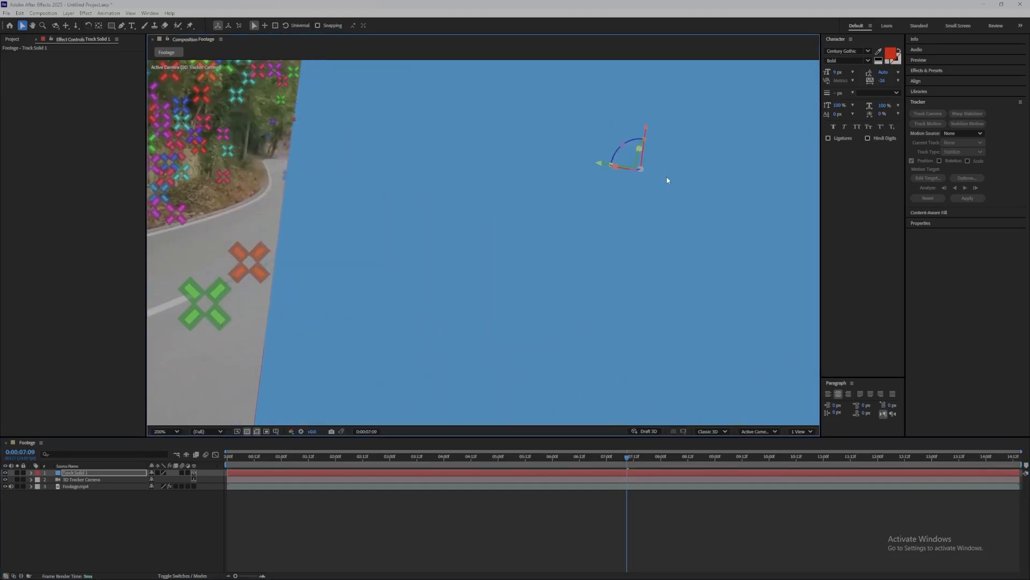
scroll(667, 179, down, 4)
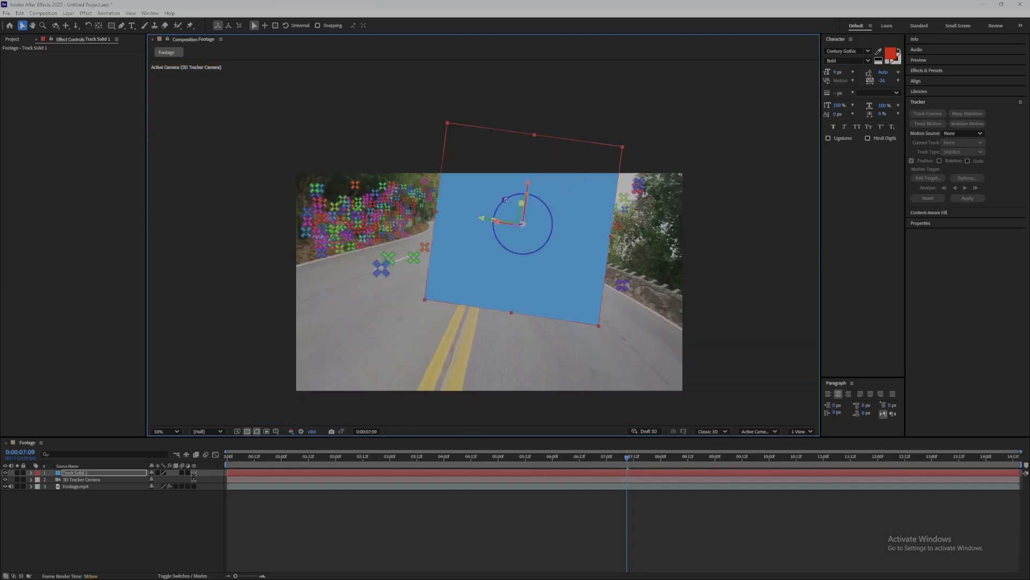
Scale Track Solid 1 down to cover the billboard and fine-tune its alignment at 0:00:06:12.
drag(448, 123, 514, 219)
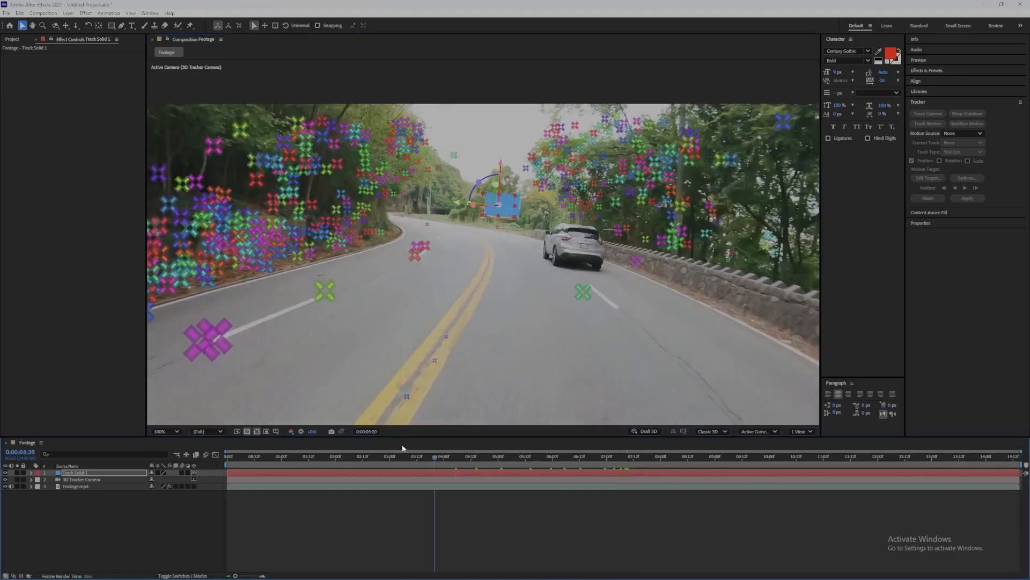
drag(451, 455, 577, 436)
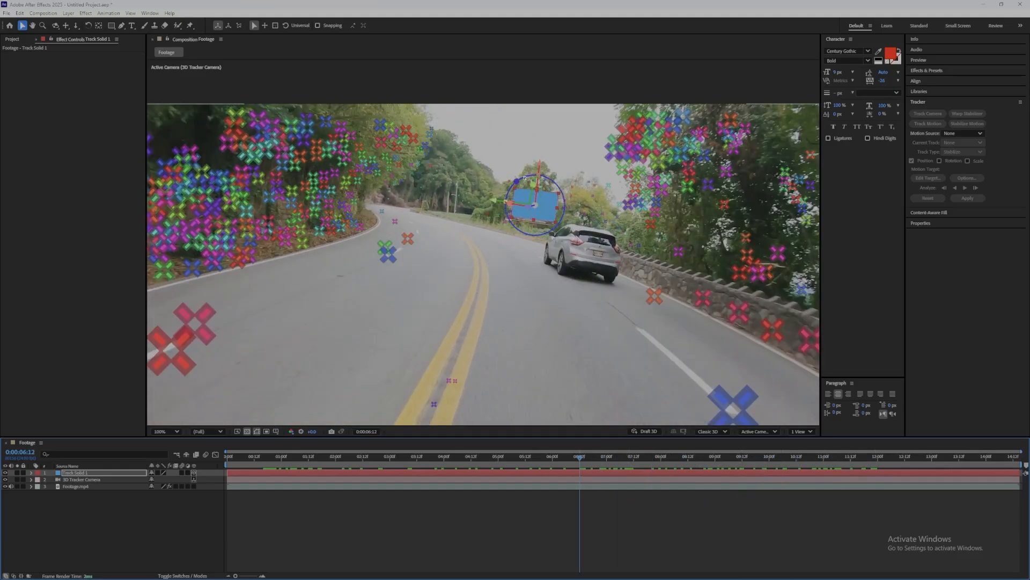
drag(524, 178, 524, 178)
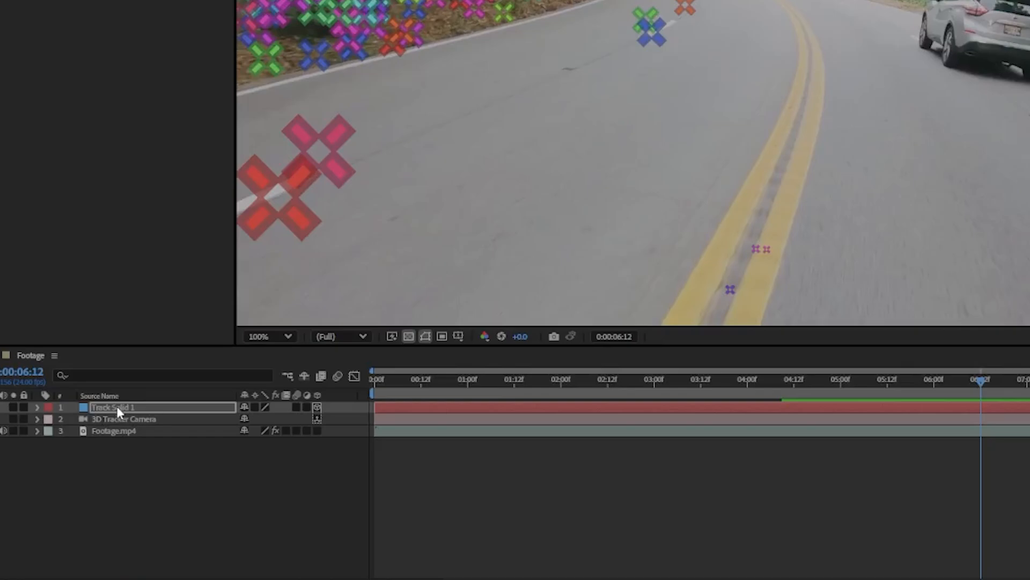
Pre-compose Track Solid 1 as Comp1, leaving all attributes in the Footage composition.
right_click(114, 407)
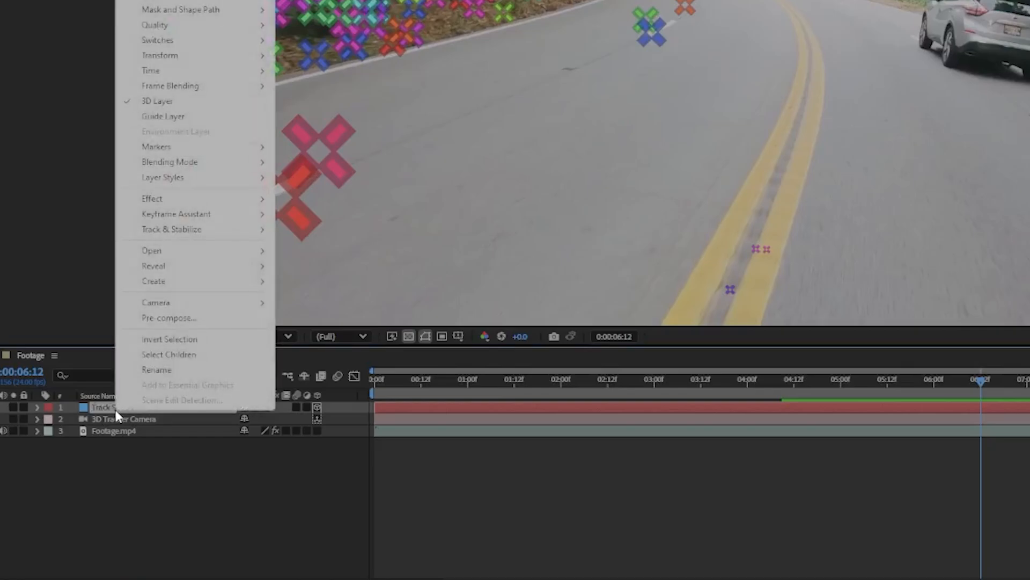
click(167, 321)
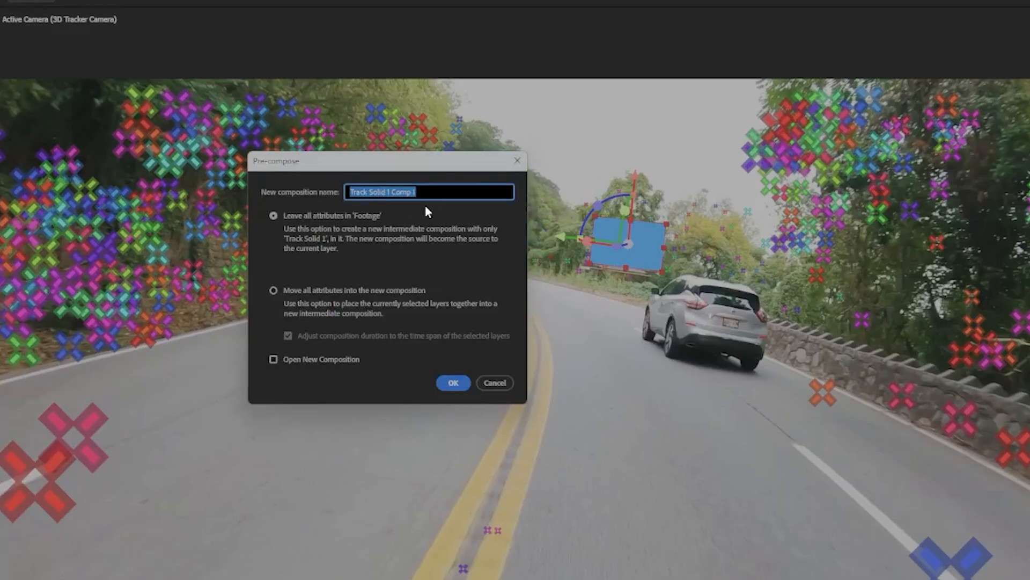
text(Comp)
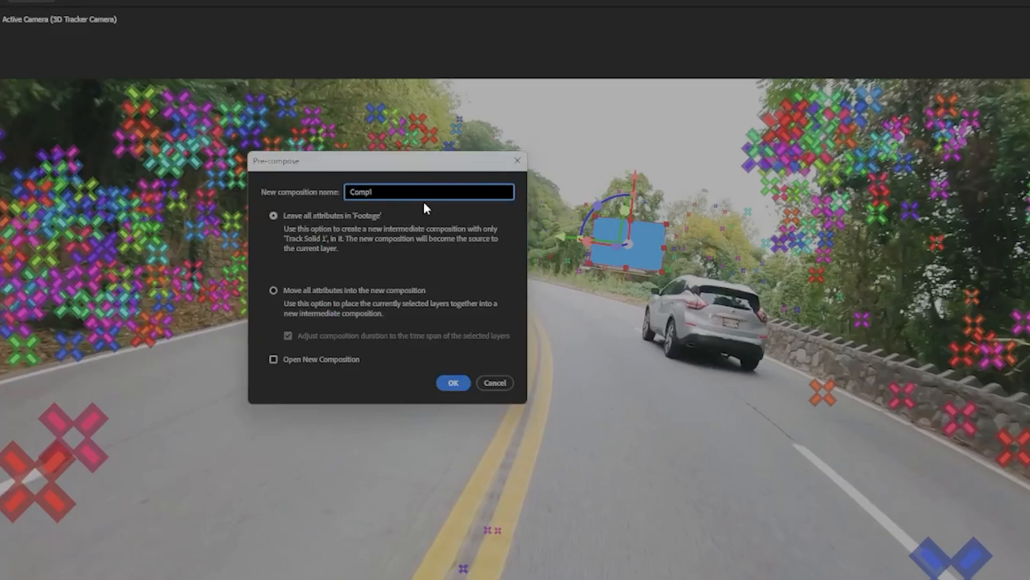
text(1)
click(453, 383)
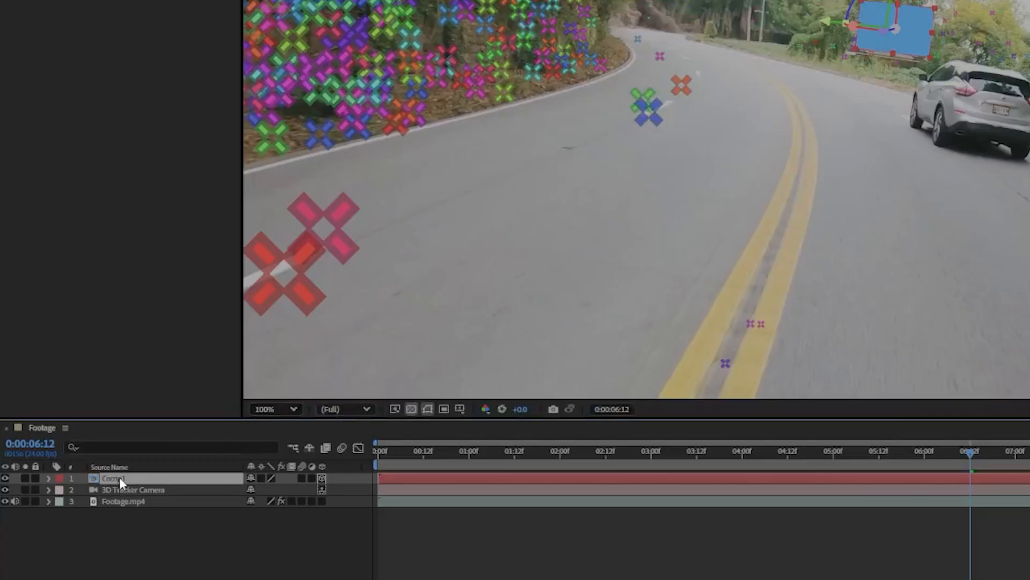
Open the Comp1 pre-composition and add a text layer reading "Logo" above Track Solid 1.
double_click(119, 478)
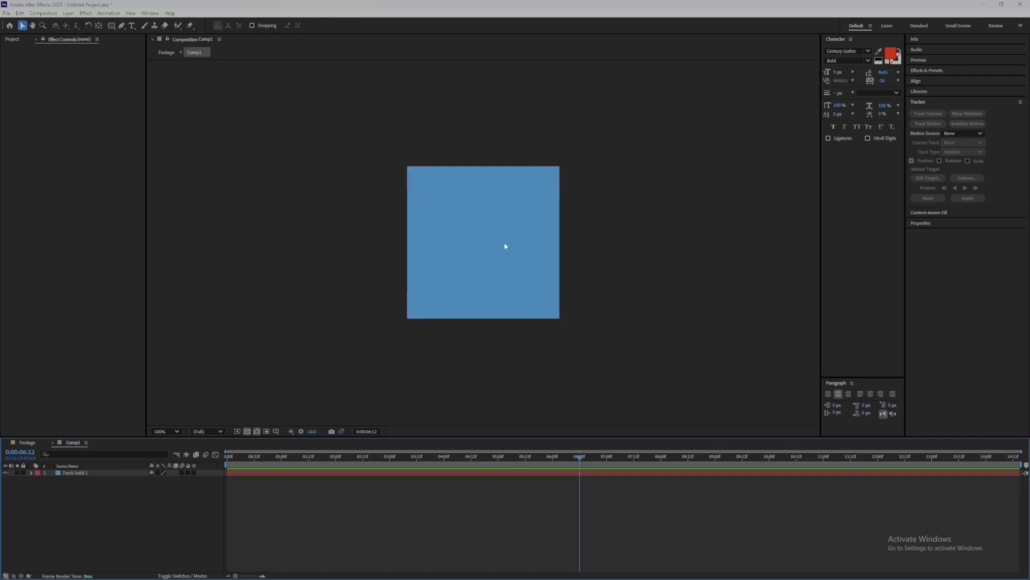
click(505, 247)
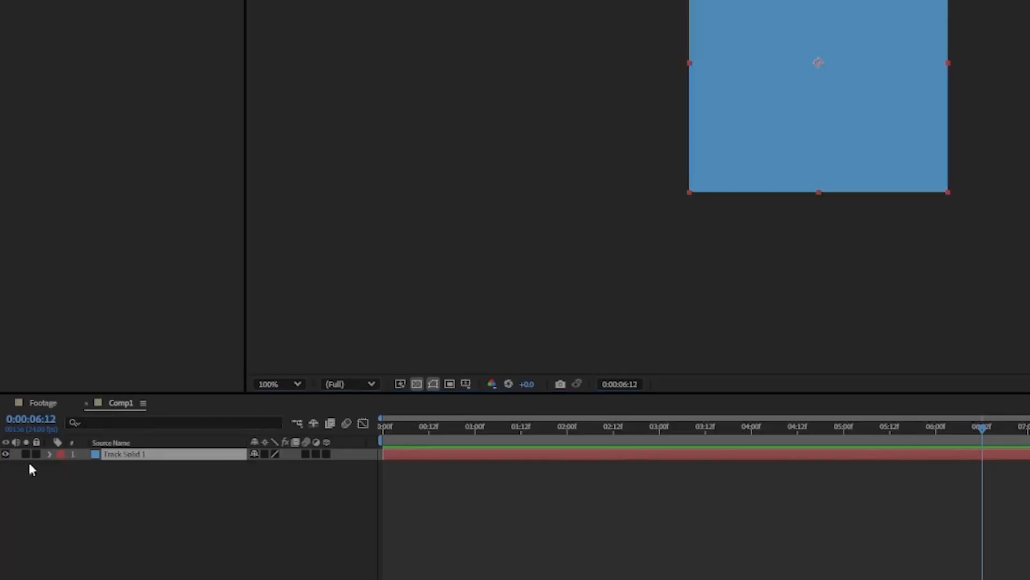
right_click(150, 510)
mouse_move(231, 349)
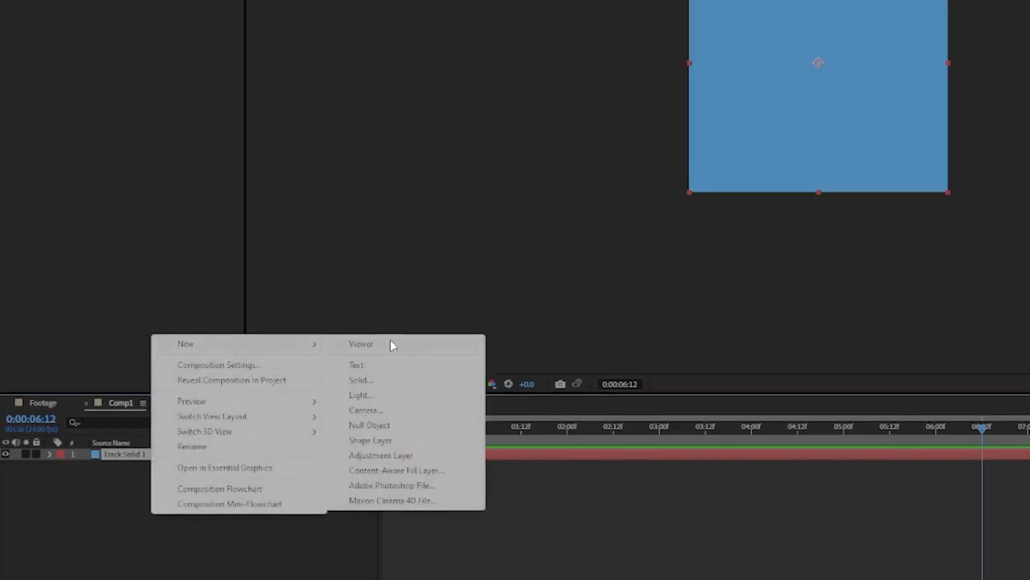
click(359, 366)
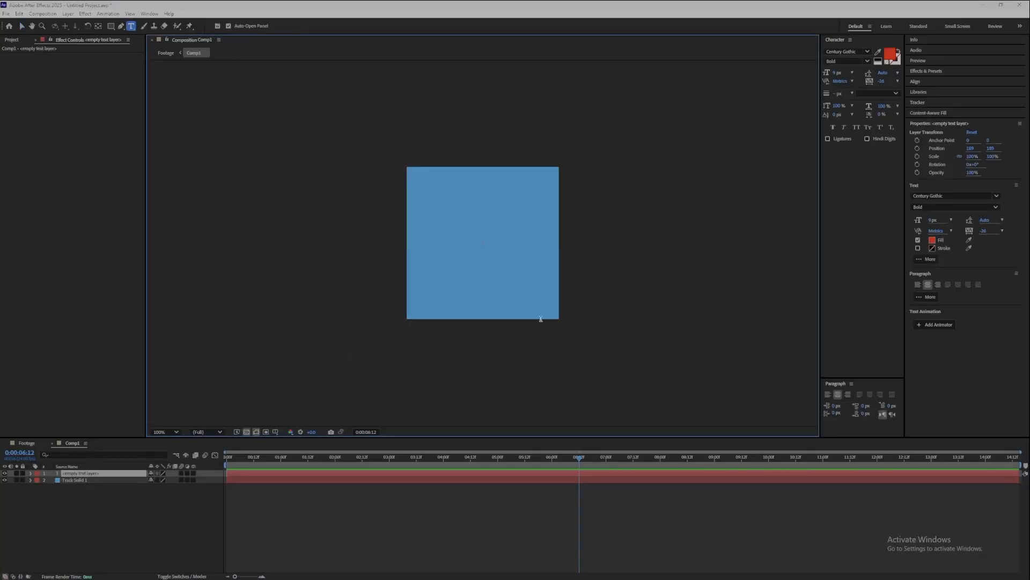
text(Logo)
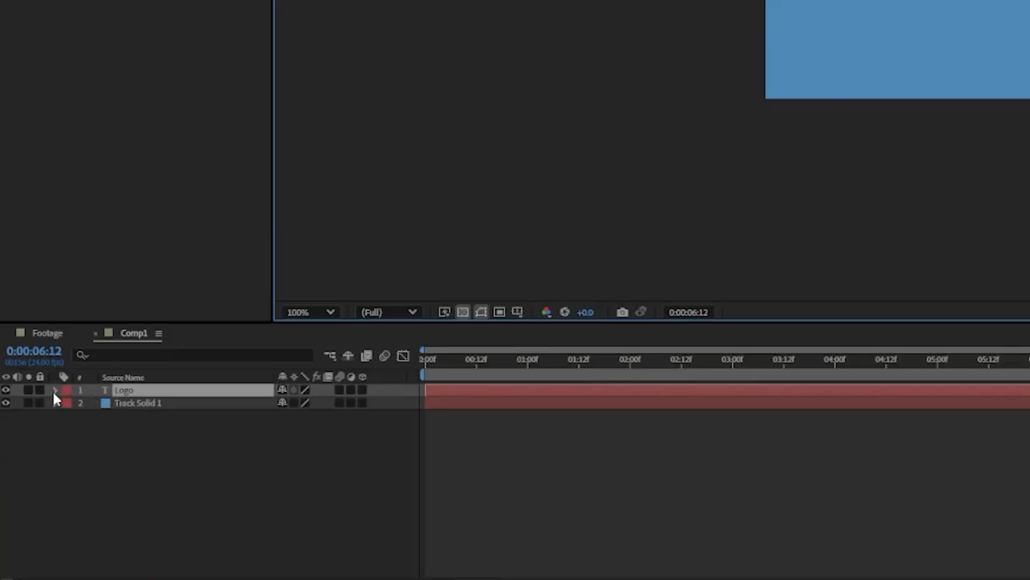
Scale the Logo text to 1520% and set its position to 189, 217 to centre it on the blue solid.
click(30, 474)
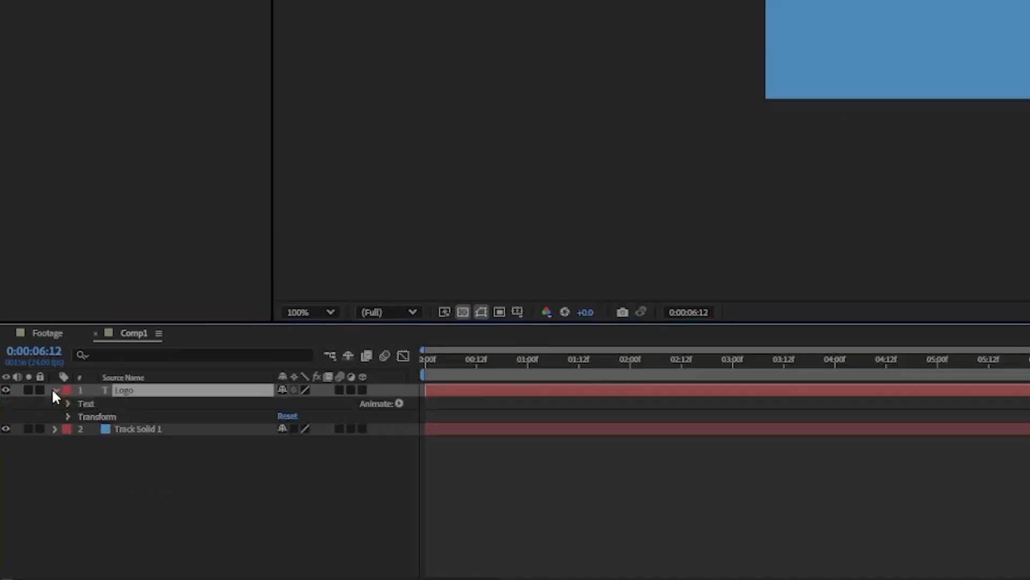
click(68, 417)
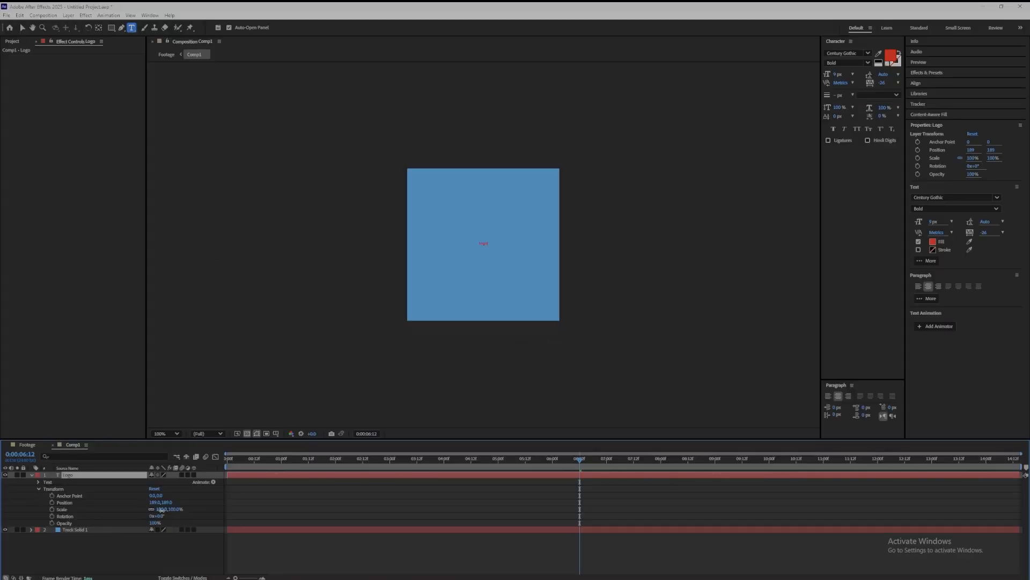
drag(300, 455, 878, 367)
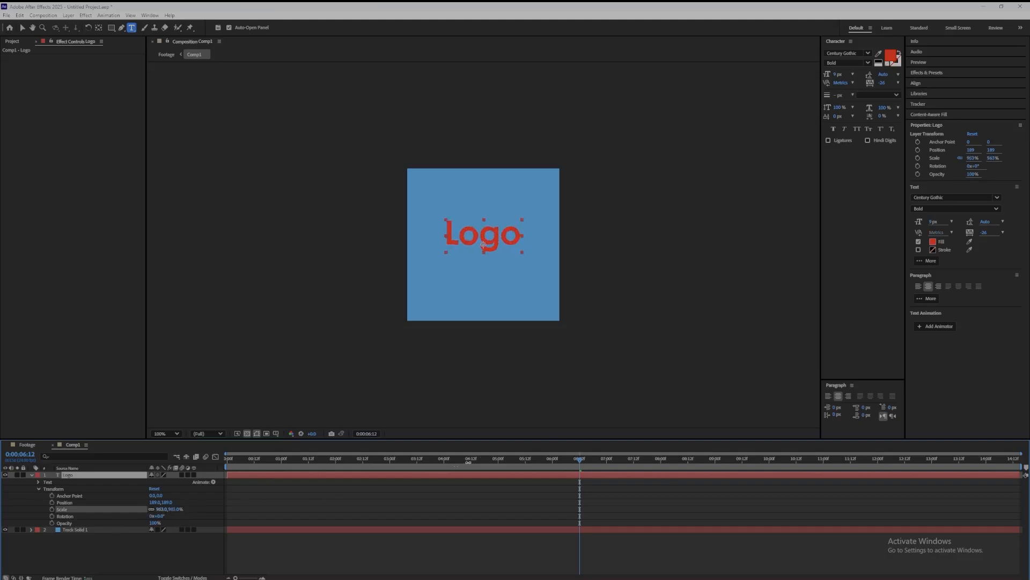
drag(468, 461, 649, 427)
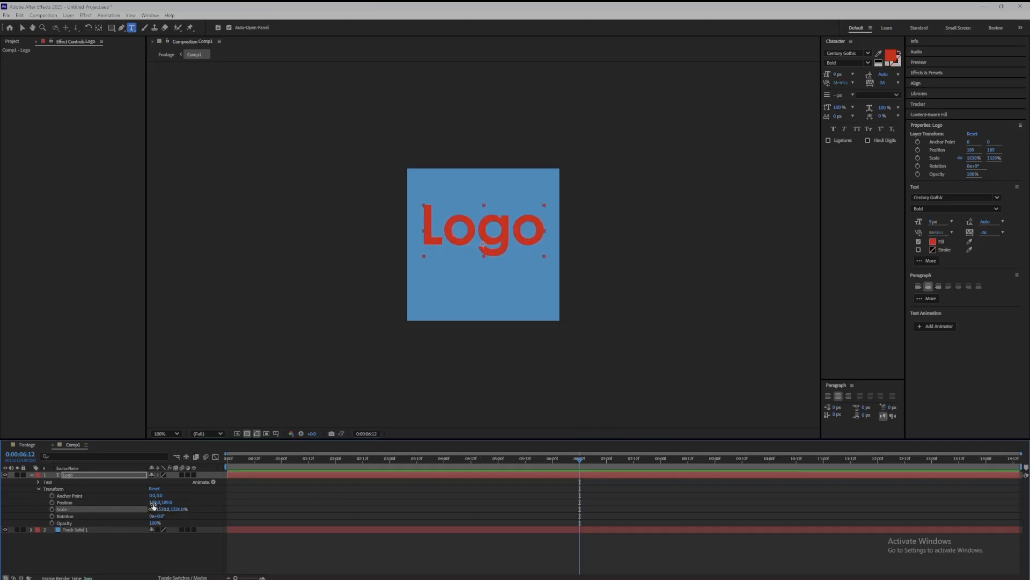
mouse_move(153, 504)
mouse_down()
mouse_move(136, 505)
mouse_move(172, 509)
mouse_up()
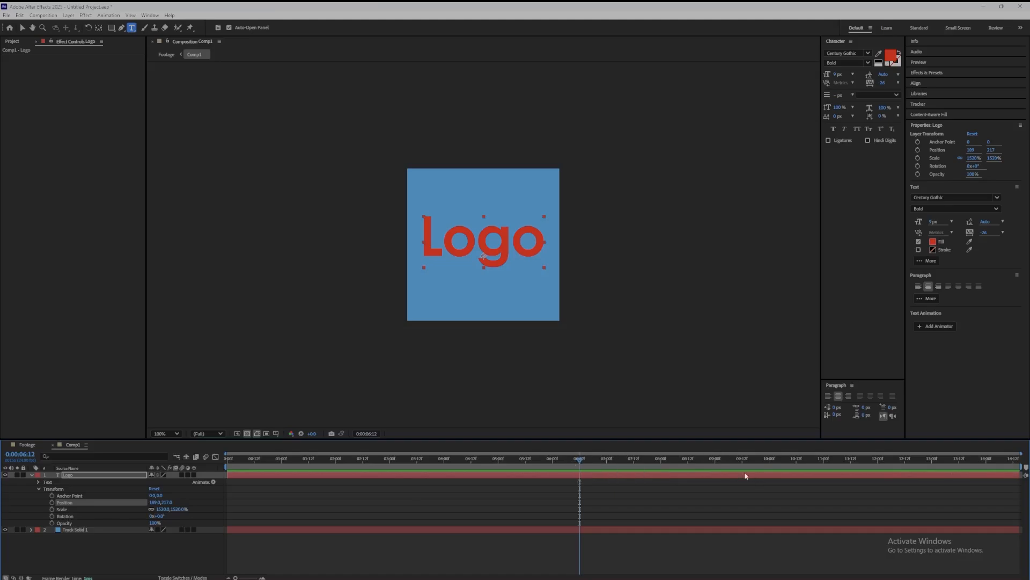
Keyframe the Logo layer's opacity at 100% on the first frame and 0% at 0:00:00:05.
key(Home)
click(52, 522)
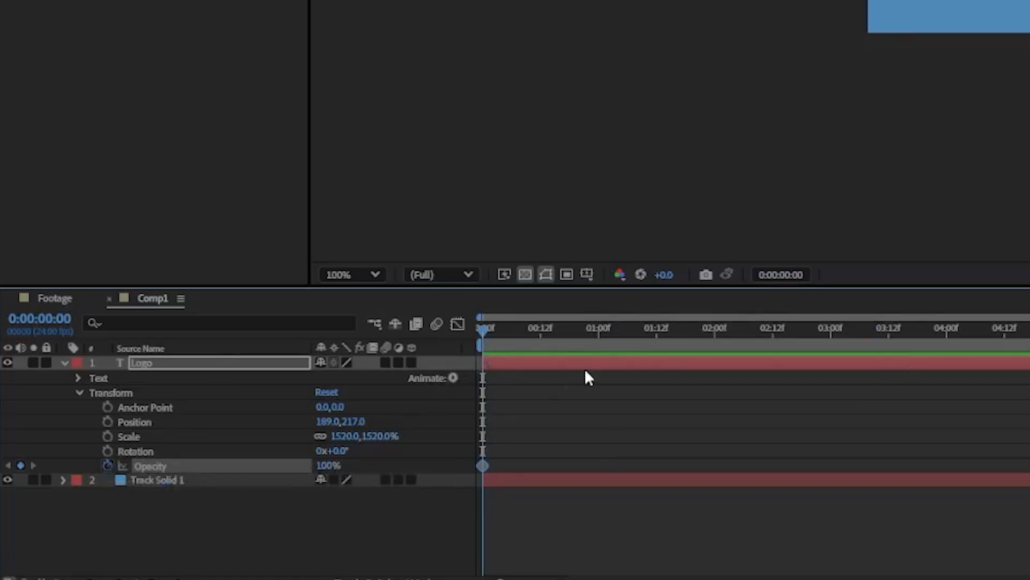
key(Page_Down)
key(Page_Down)
key(Page_Down)
key(Page_Down)
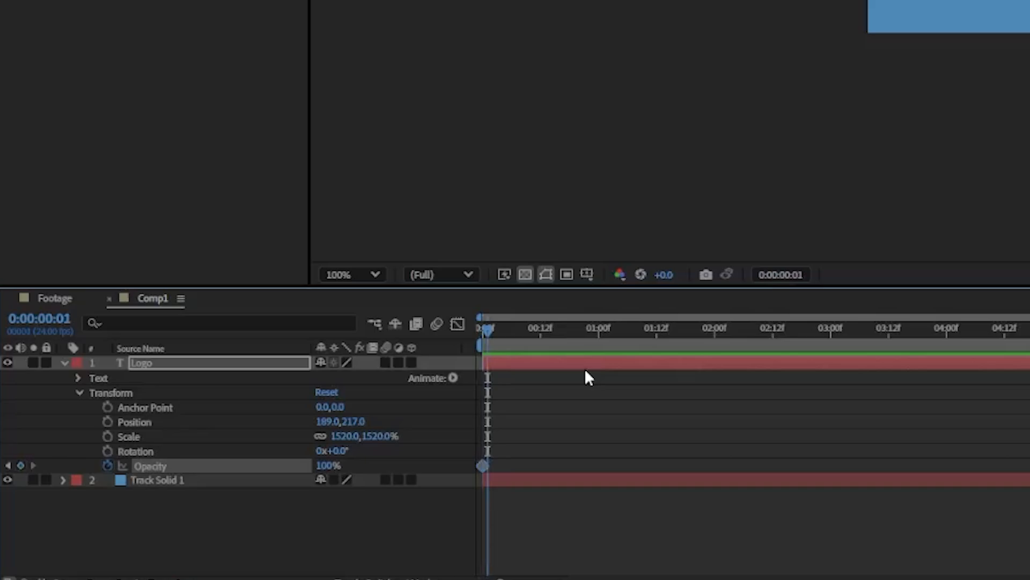
key(Page_Down)
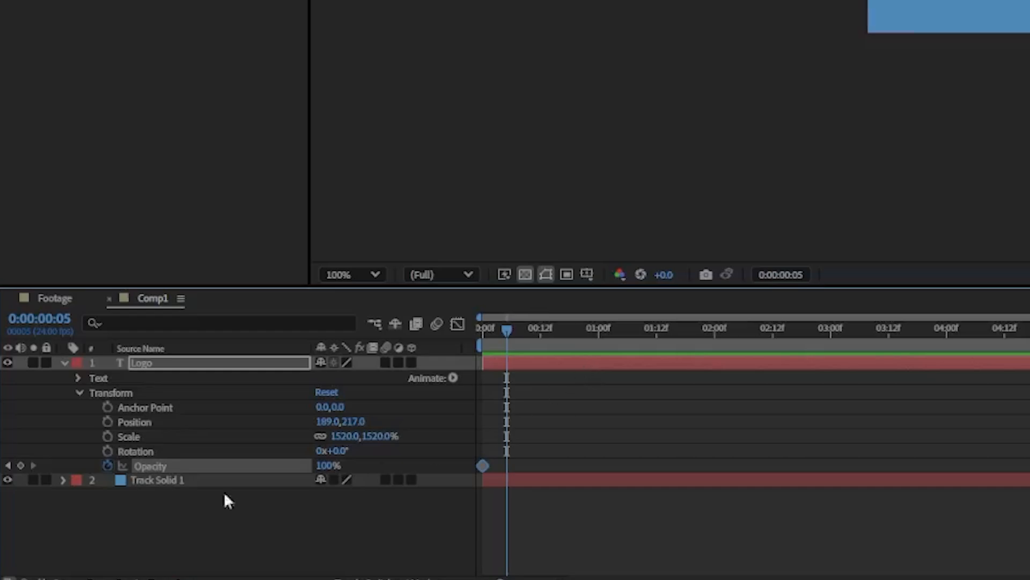
click(14, 466)
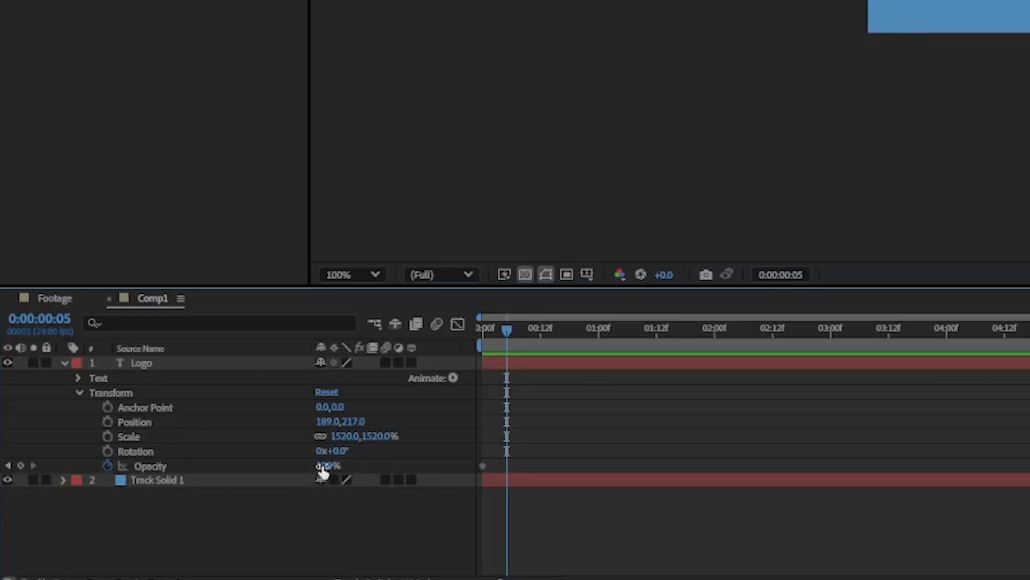
drag(328, 465, 46, 483)
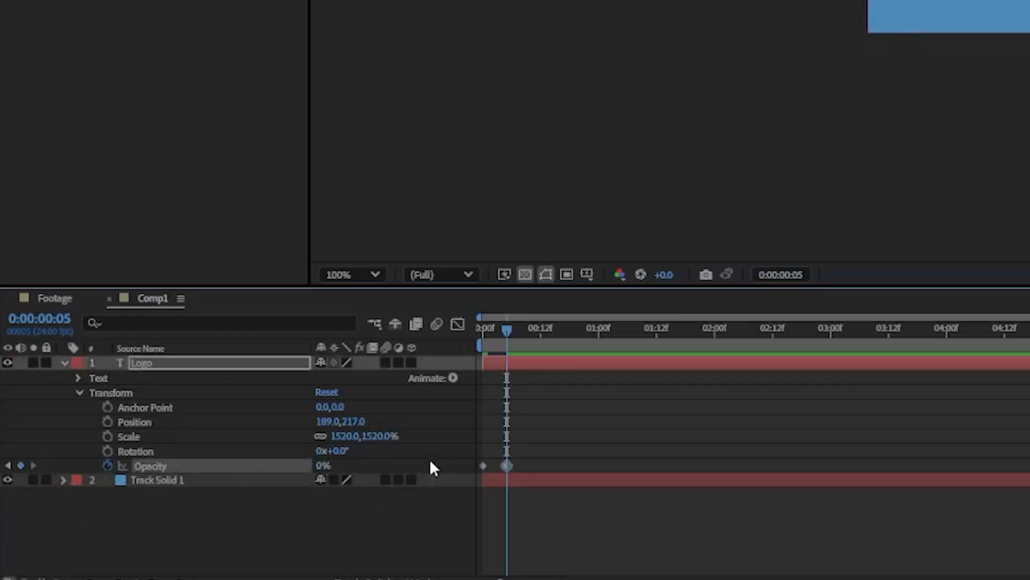
Add a third opacity keyframe of 100% on the Logo layer at 0:00:00:09.
key(Page_Down)
key(Page_Down)
key(Page_Down)
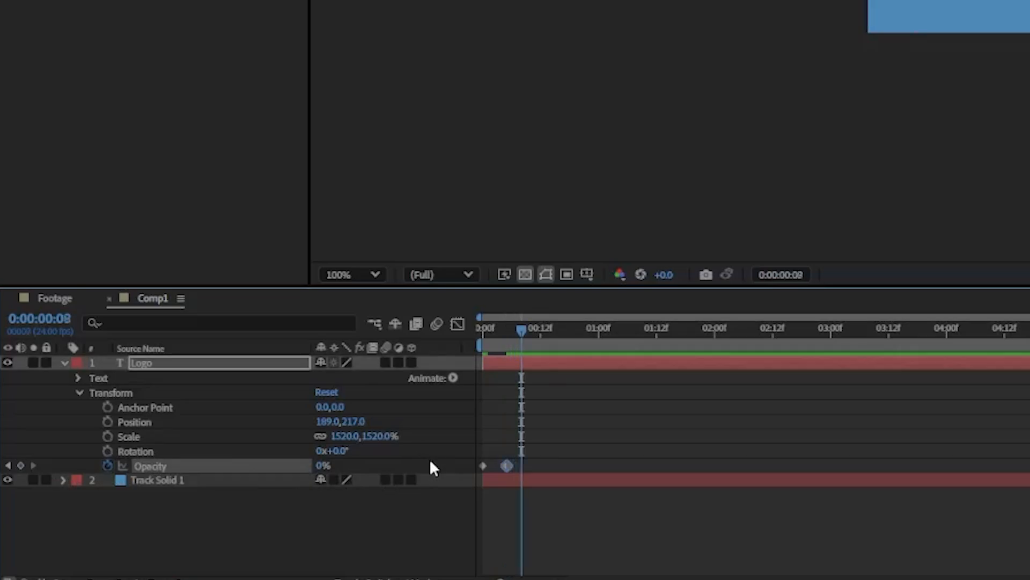
key(Page_Down)
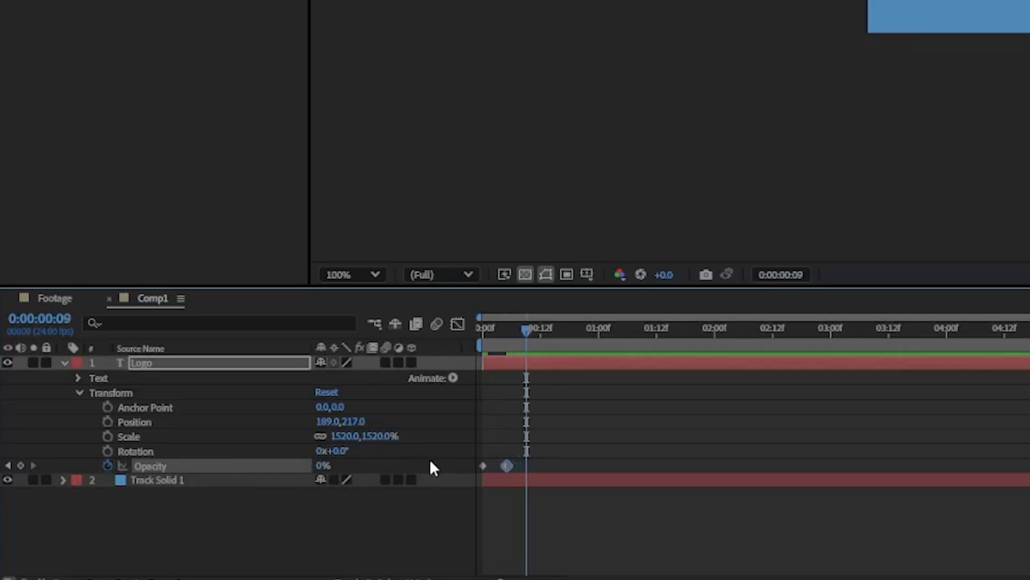
click(20, 465)
drag(321, 468, 476, 466)
drag(526, 329, 409, 339)
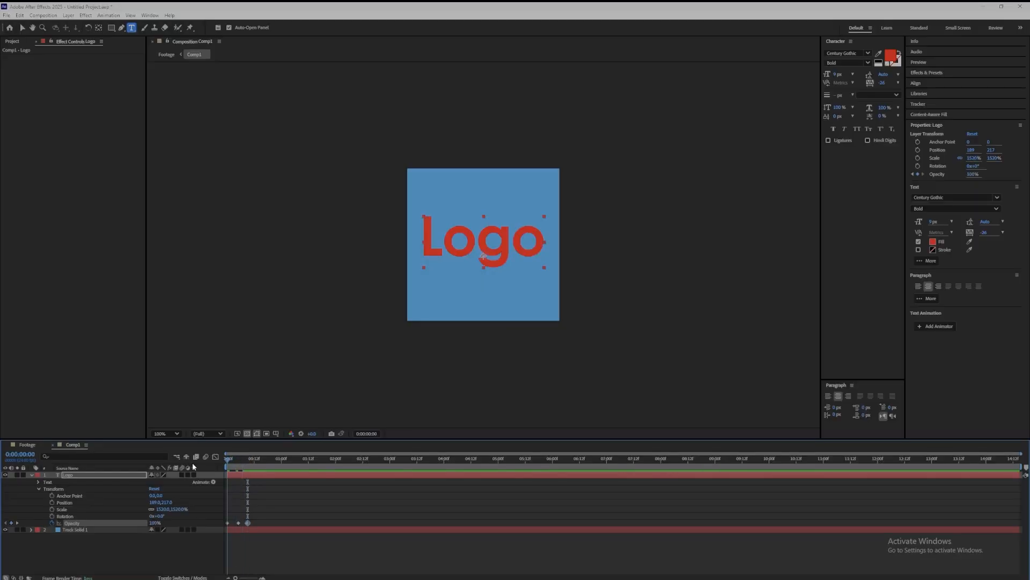
Make the Logo layer's opacity keyframe at 0:00:00:09 a hold keyframe.
mouse_move(258, 460)
mouse_down()
mouse_move(223, 462)
mouse_move(247, 468)
mouse_up()
right_click(247, 523)
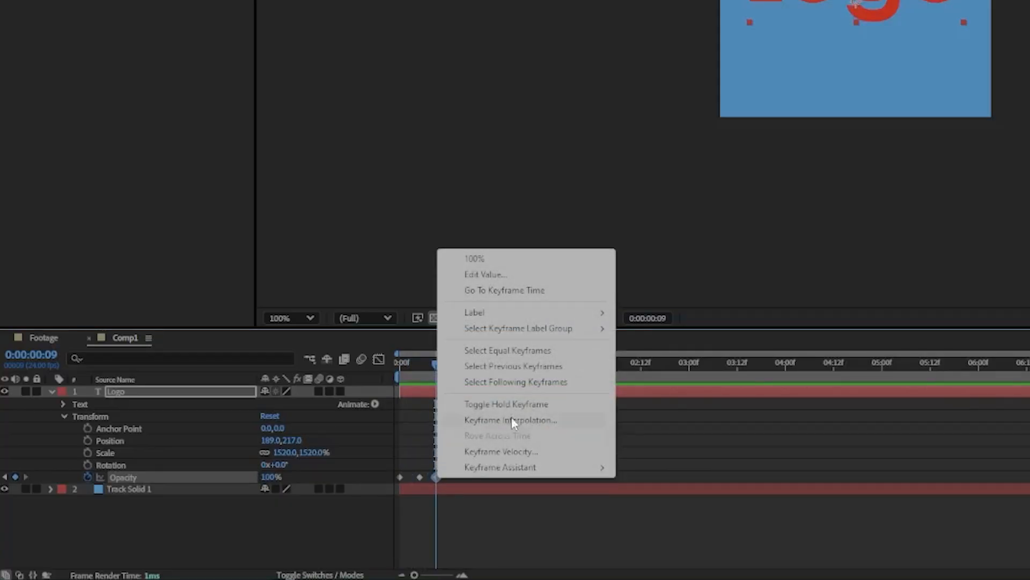
click(519, 407)
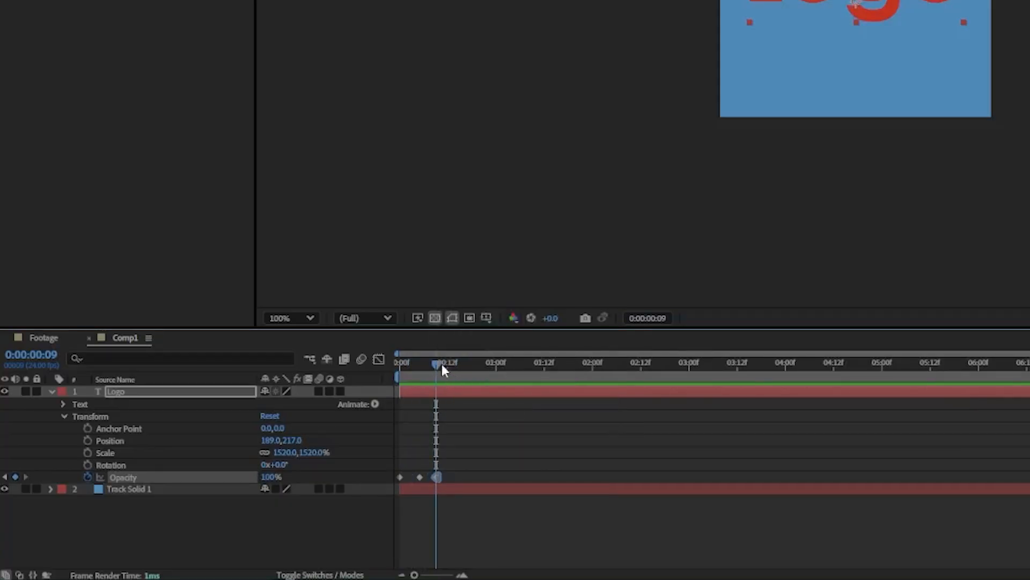
mouse_move(443, 364)
mouse_down()
mouse_move(417, 361)
mouse_move(438, 371)
mouse_up()
Apply the expression loopOut() to the Logo layer's opacity so the blinking repeats, and collapse the layer's properties.
click(121, 478)
alt+click(84, 476)
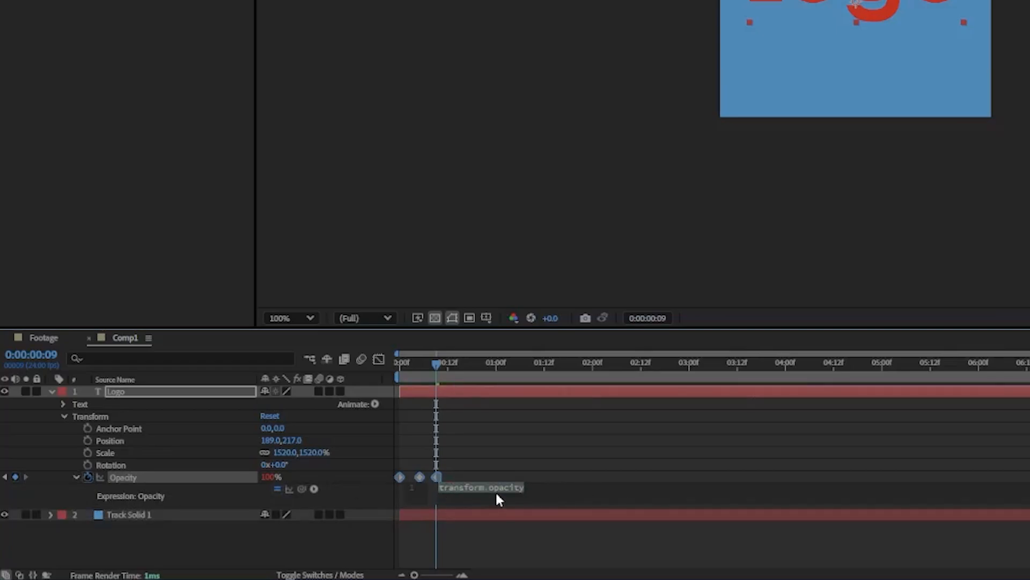
text(loop)
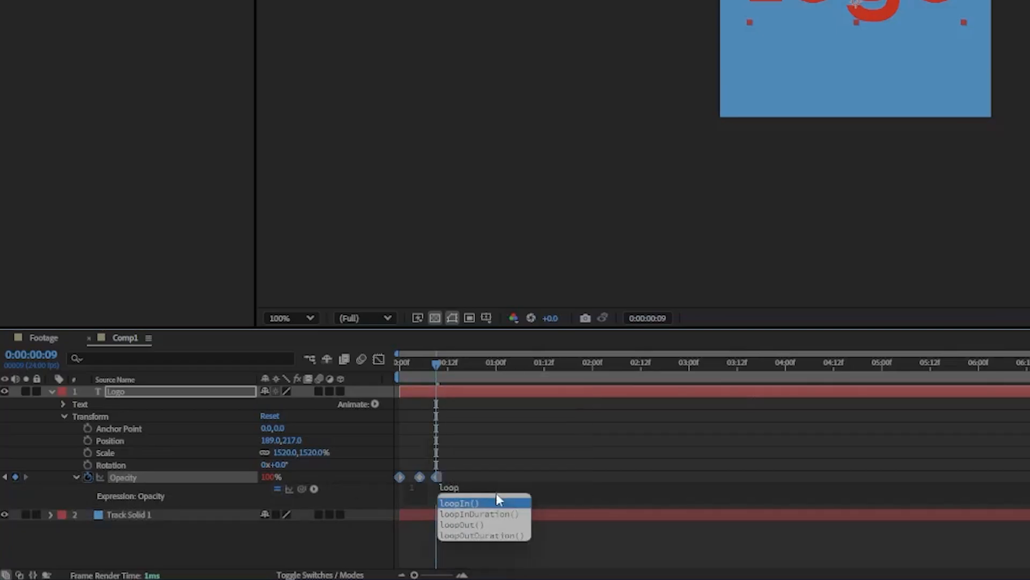
click(468, 525)
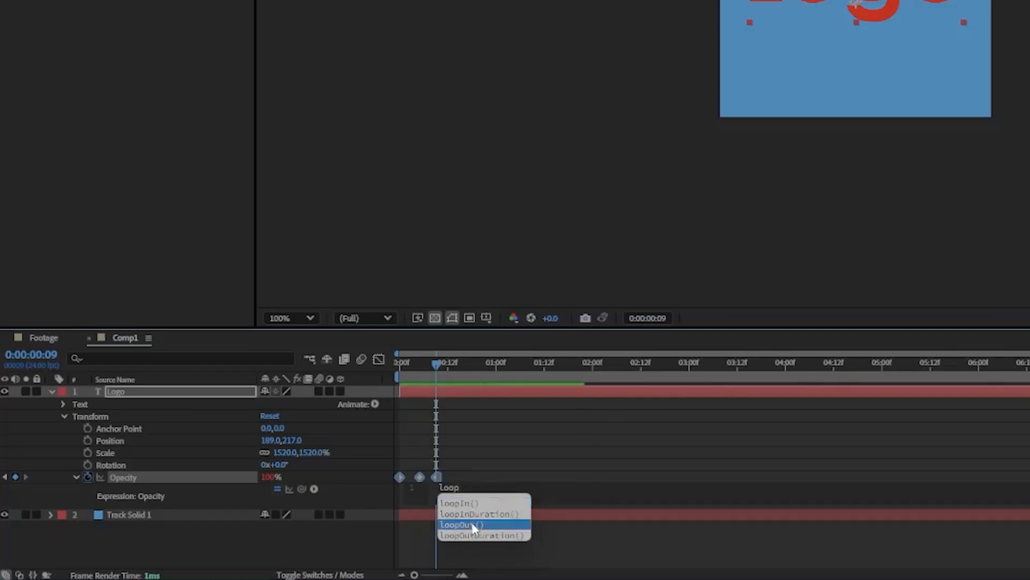
click(472, 524)
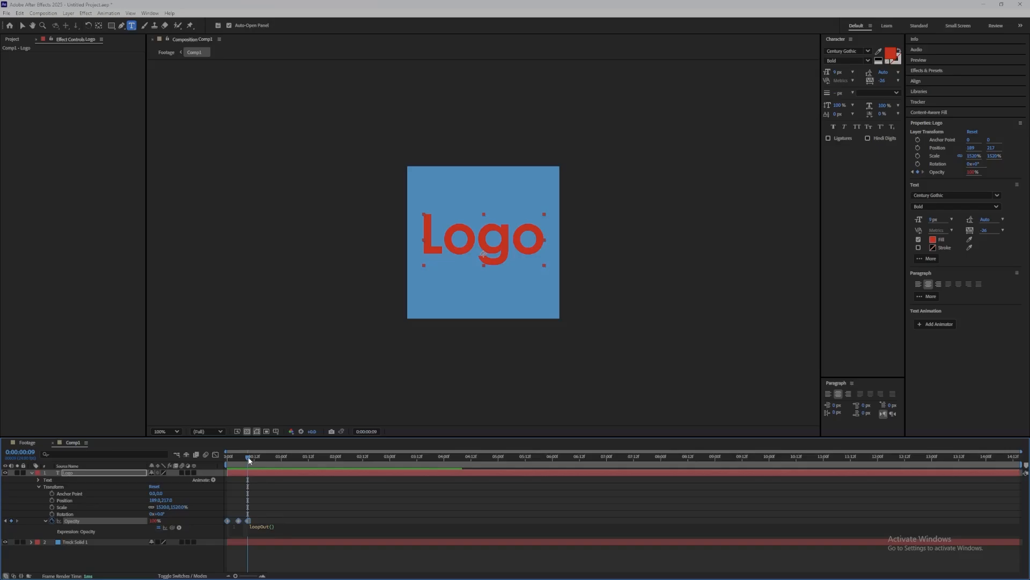
drag(437, 365, 400, 365)
drag(400, 364, 408, 364)
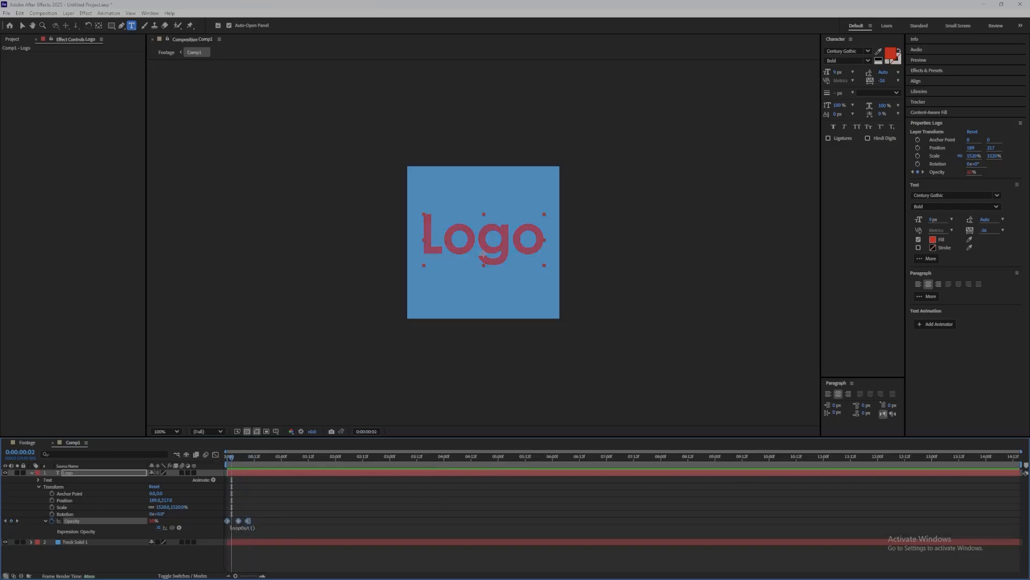
key(u)
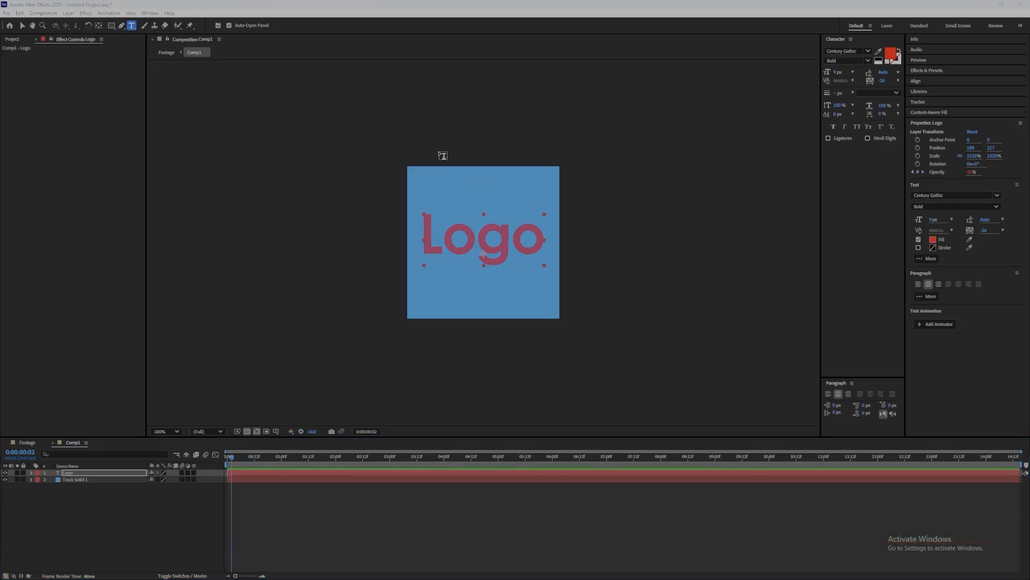
In the Footage composition, rotate Comp1 at 0:00:09:01 so the Logo text reads horizontally, refitting the layer to the billboard.
click(166, 54)
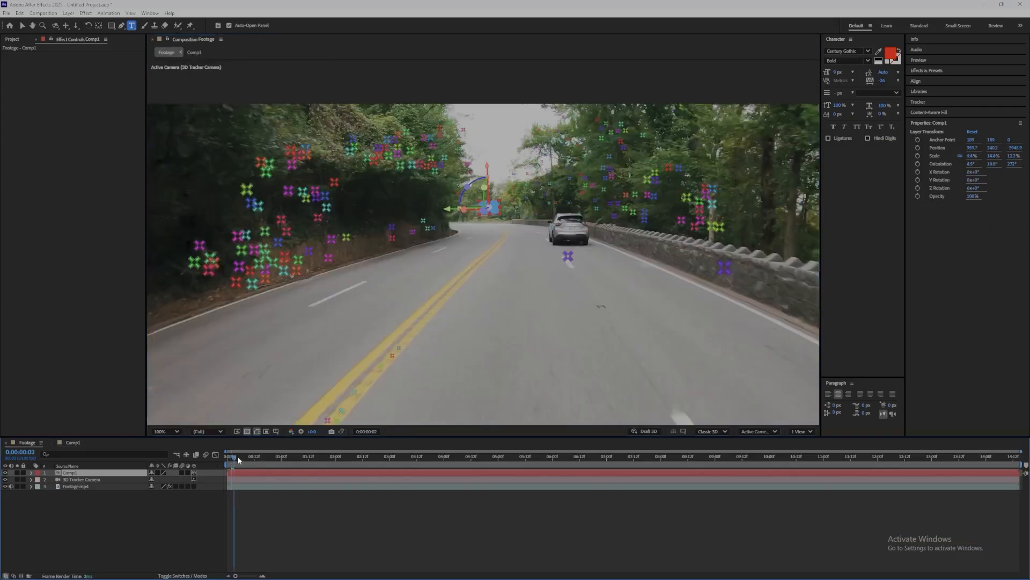
drag(237, 456, 717, 475)
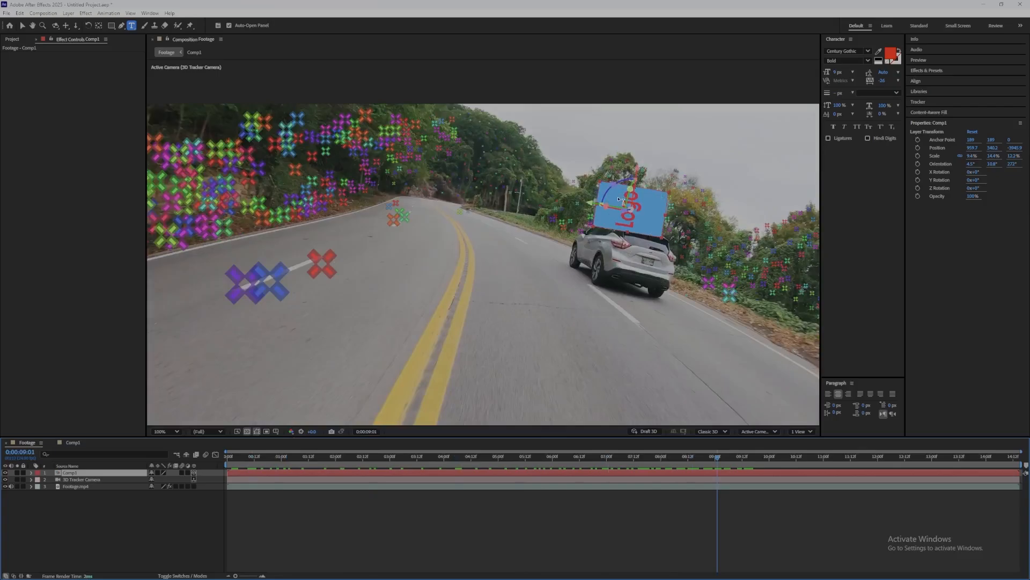
click(22, 26)
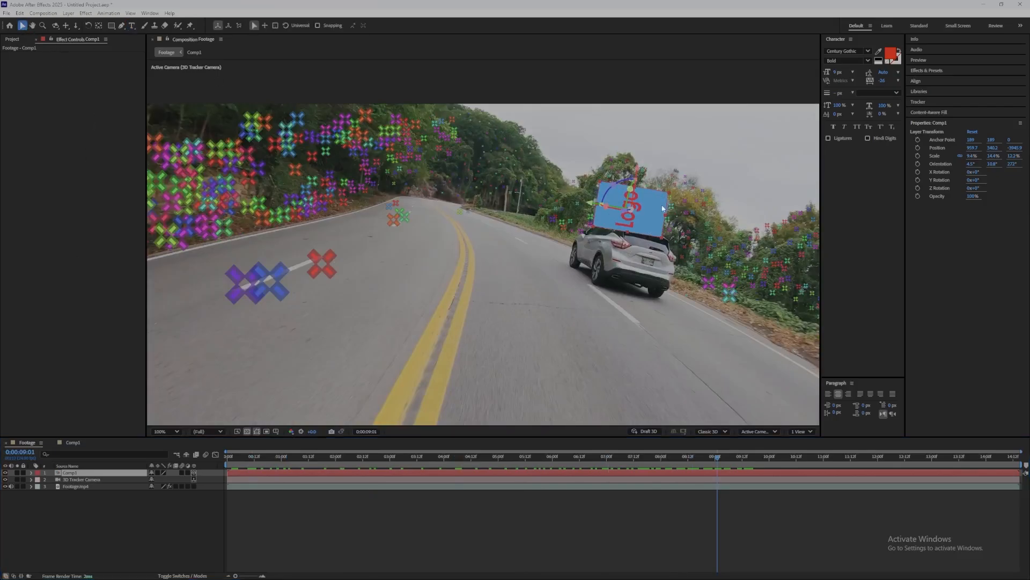
drag(623, 184, 678, 201)
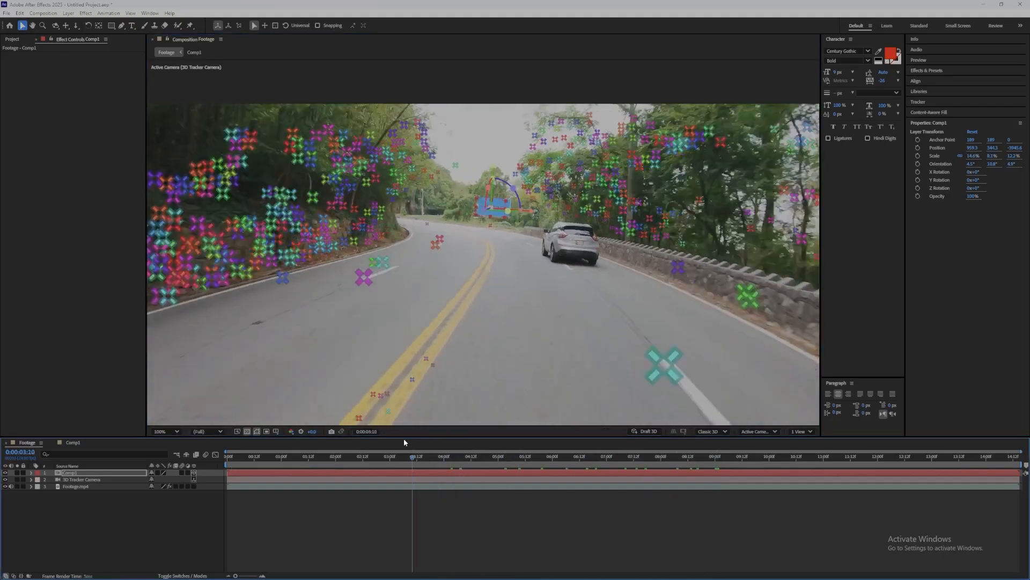
drag(412, 457, 223, 395)
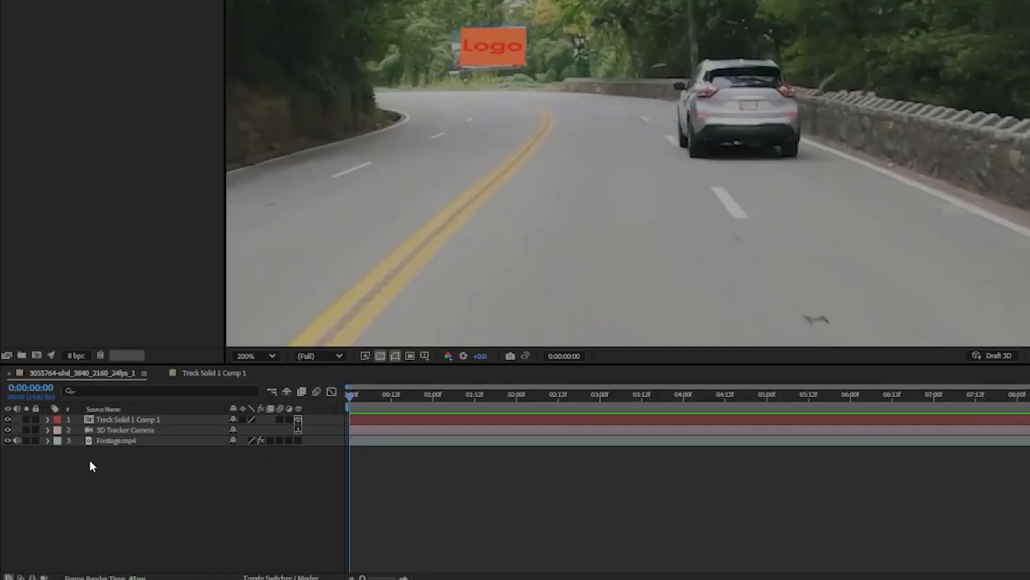
Duplicate the Footage.mp4 layer and move the copy above Track Solid 1 Comp 1.
click(115, 441)
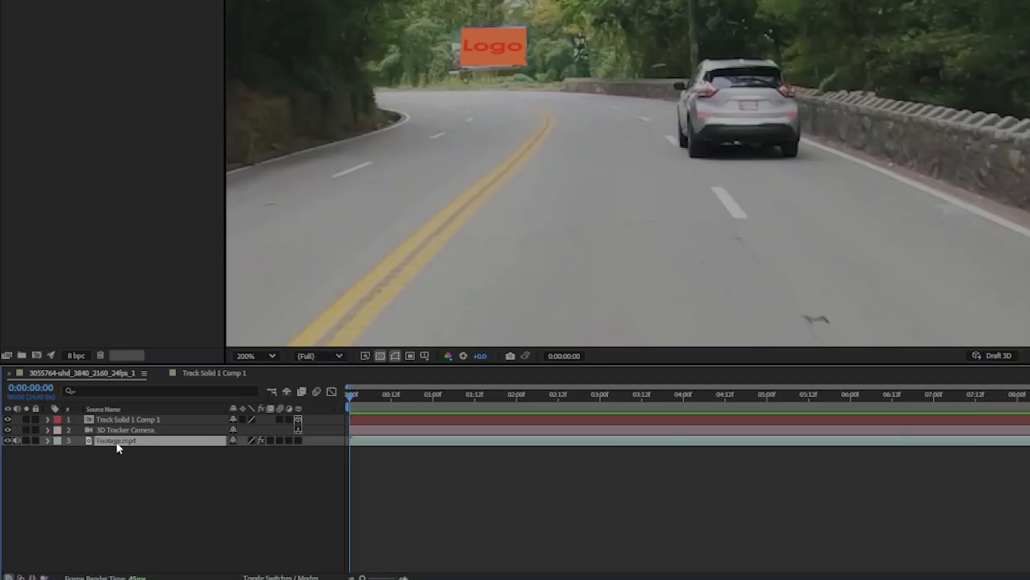
key(ctrl+d)
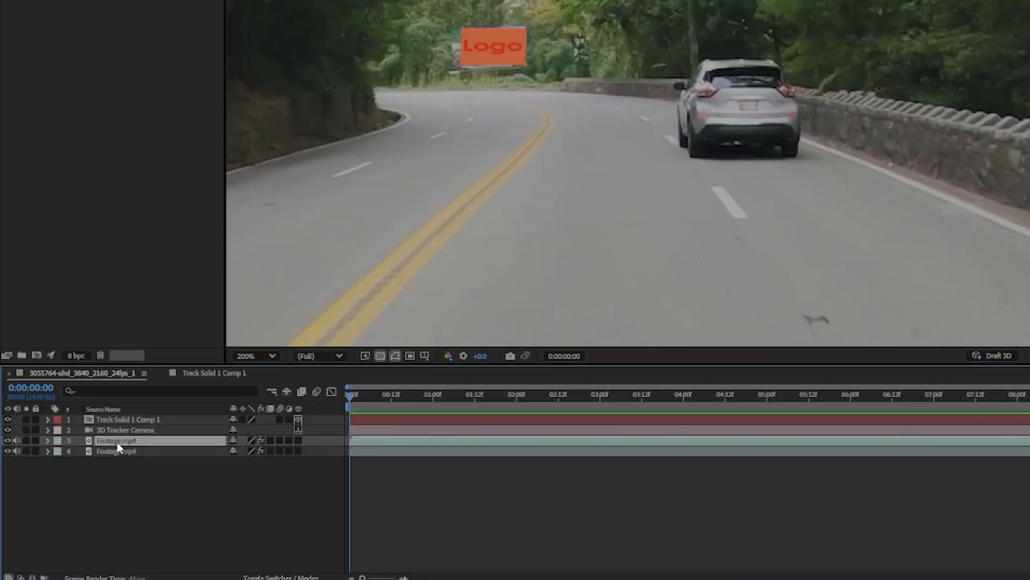
drag(141, 442, 144, 424)
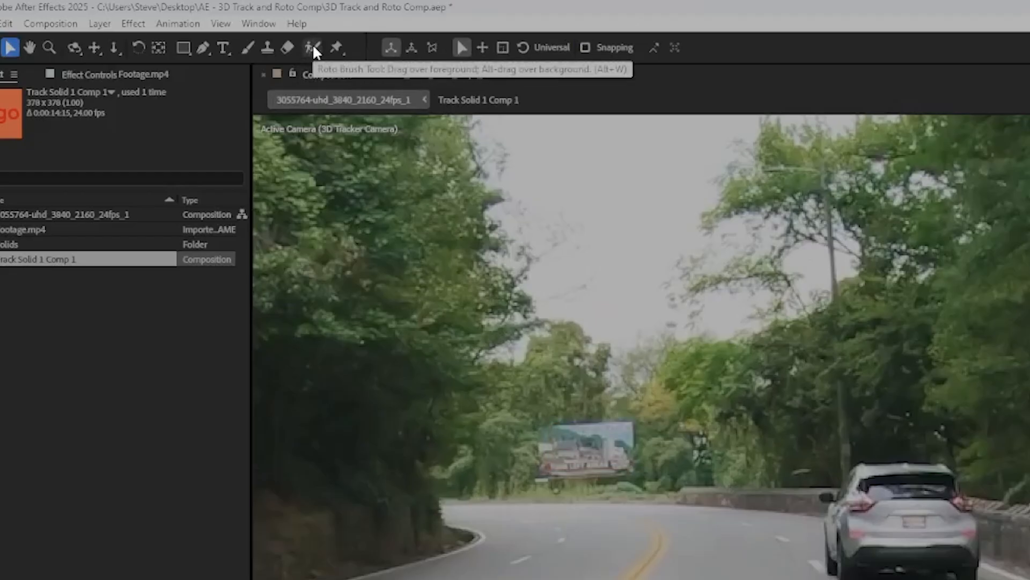
Rotoscope the car in the top Footage.mp4 layer at 0:00:05:12, painting over it with the Roto Brush tool to select it as foreground.
click(314, 49)
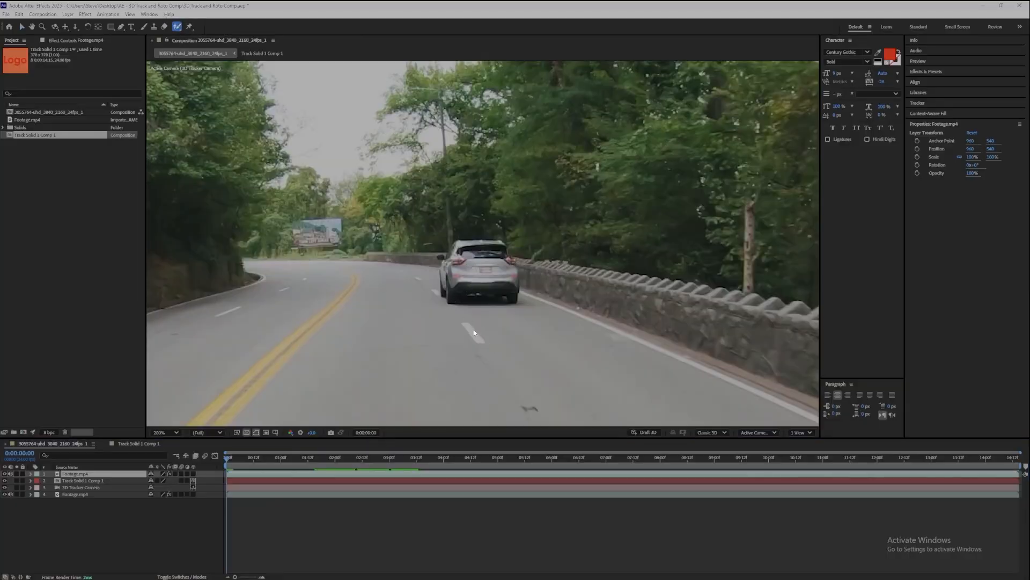
double_click(67, 474)
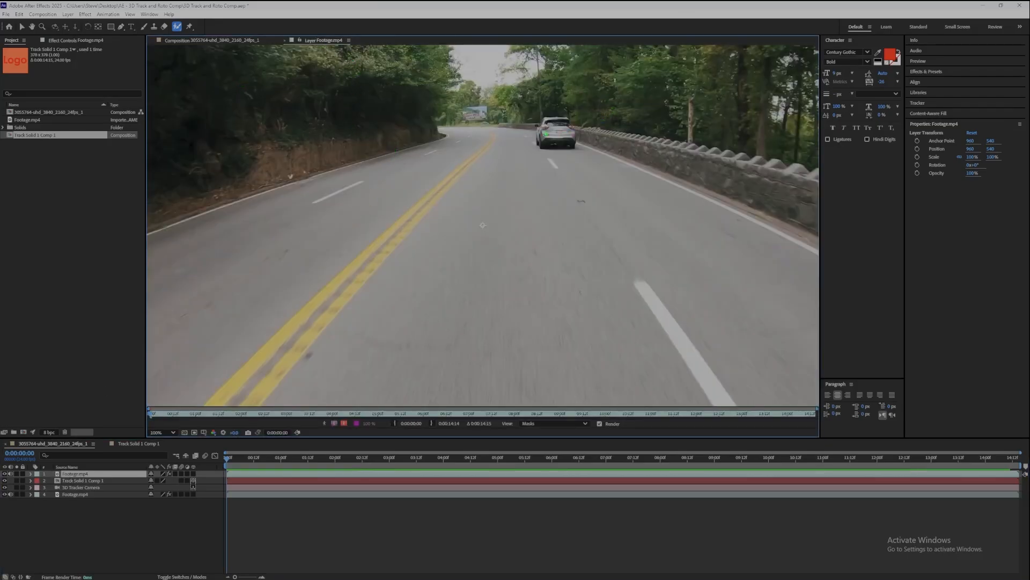
drag(220, 458, 526, 446)
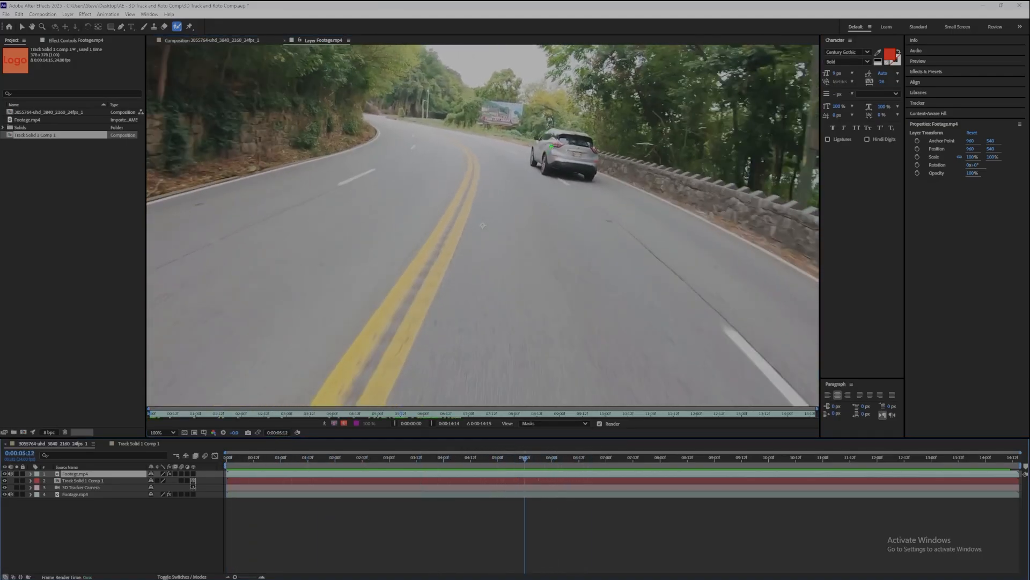
scroll(482, 225, up, 2)
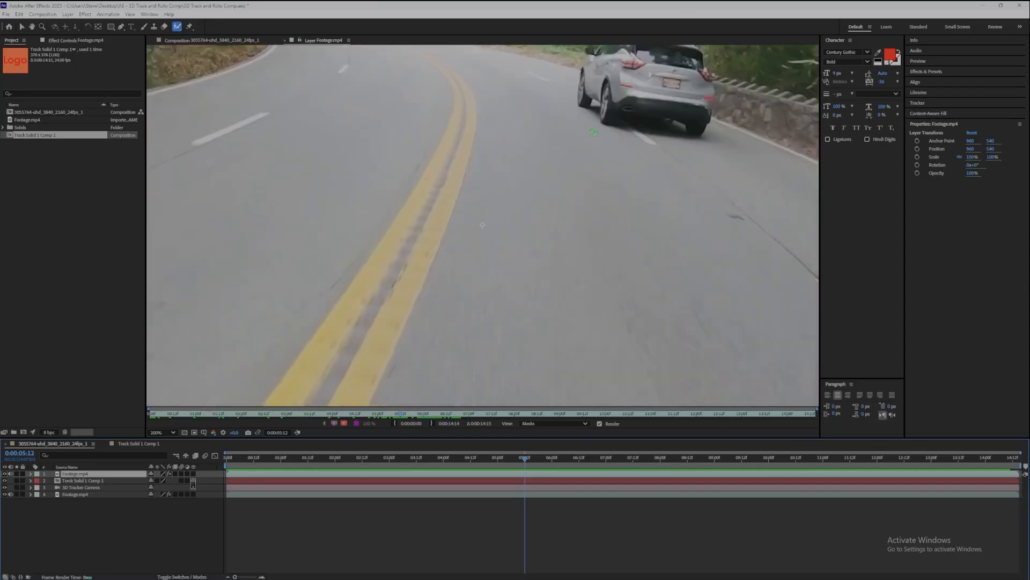
drag(483, 225, 428, 343)
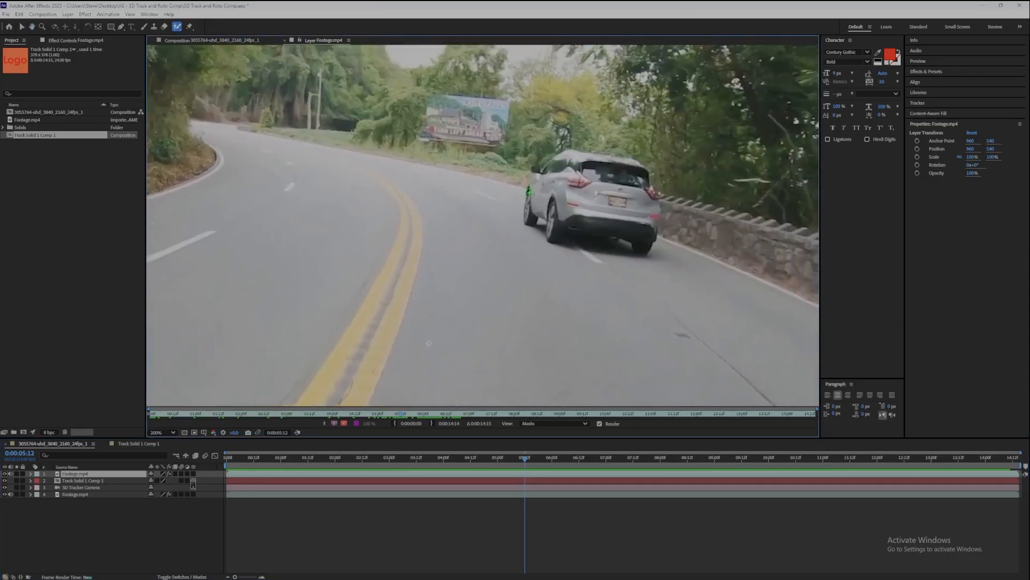
mouse_move(530, 215)
mouse_down()
mouse_move(556, 161)
mouse_move(589, 152)
mouse_move(626, 162)
mouse_move(644, 183)
mouse_move(648, 244)
mouse_move(588, 241)
mouse_move(534, 214)
mouse_move(552, 218)
mouse_up()
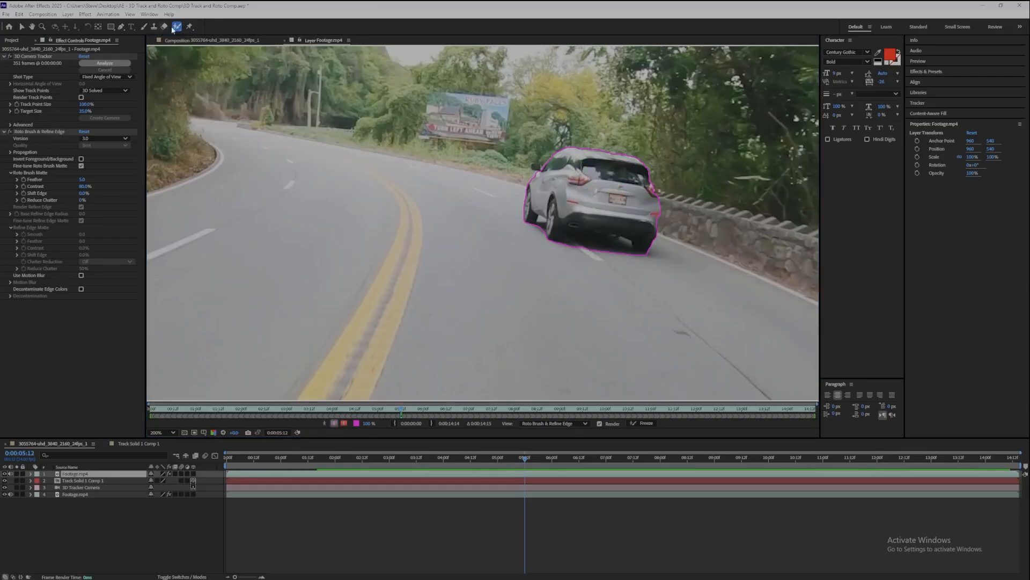
click(180, 29)
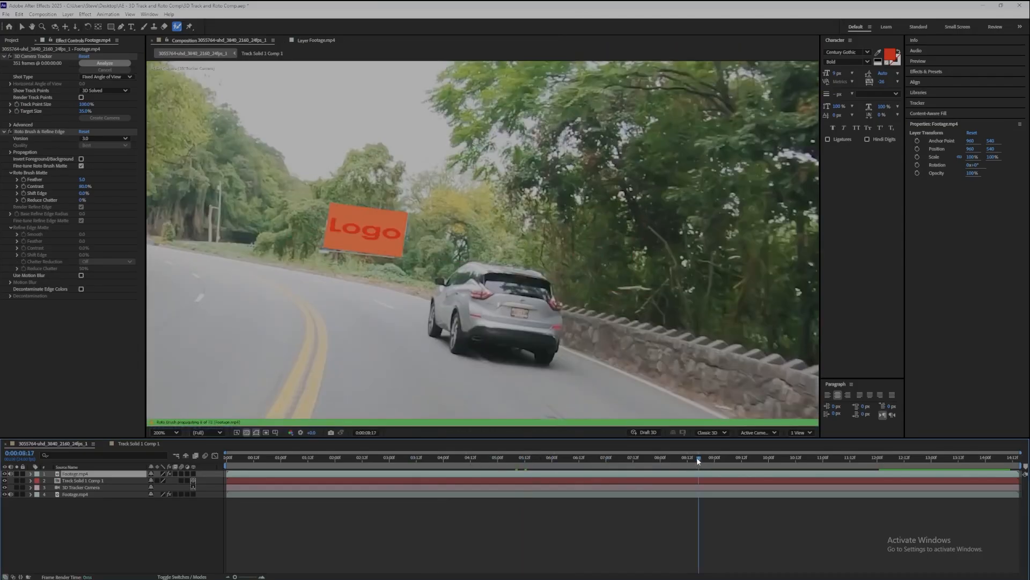
Review the car cutout against the logo and add the shadowed area between its side wheels to the Roto Brush selection at 0:00:08:12.
drag(697, 458, 561, 472)
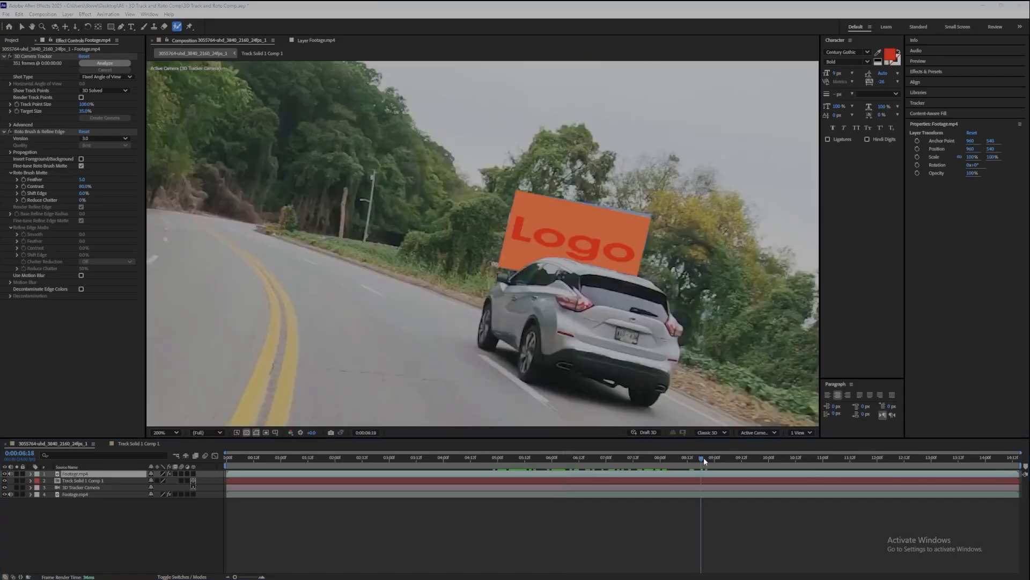
mouse_move(704, 457)
mouse_down()
mouse_move(596, 467)
mouse_move(812, 484)
mouse_move(604, 473)
mouse_move(773, 481)
mouse_move(718, 482)
mouse_up()
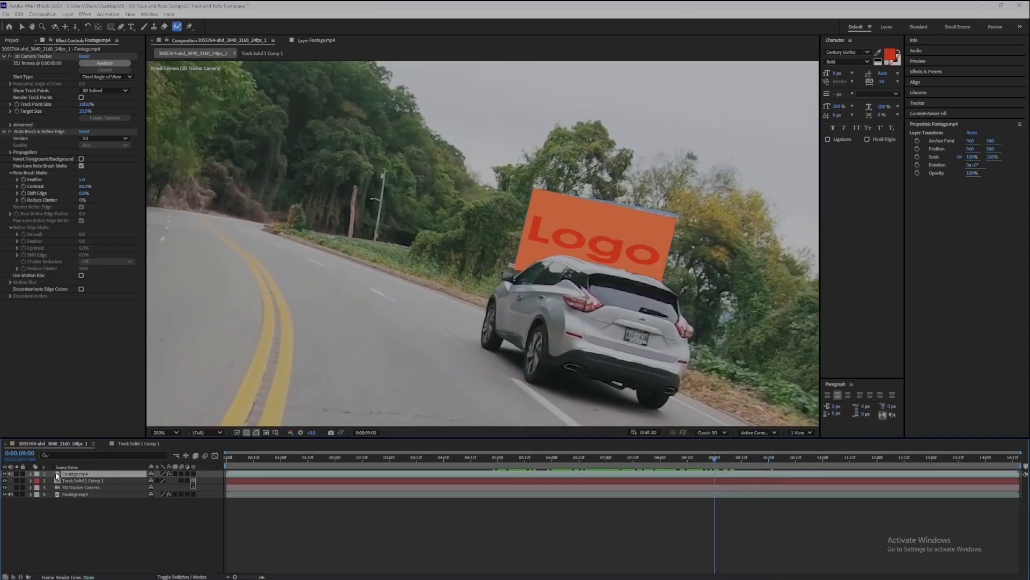
double_click(94, 473)
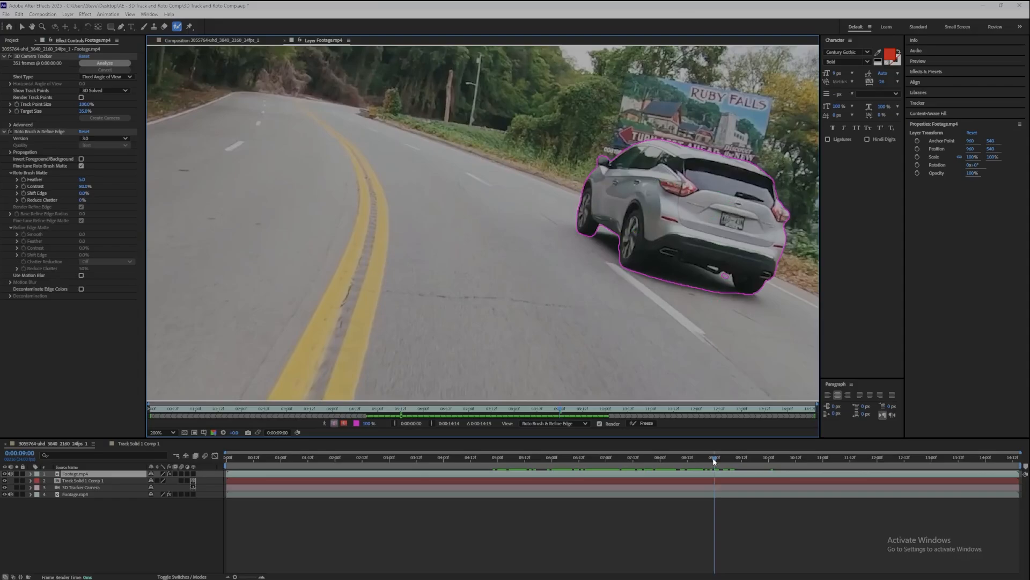
mouse_move(713, 457)
mouse_down()
mouse_move(429, 434)
mouse_move(792, 463)
mouse_move(750, 470)
mouse_move(576, 456)
mouse_move(687, 466)
mouse_up()
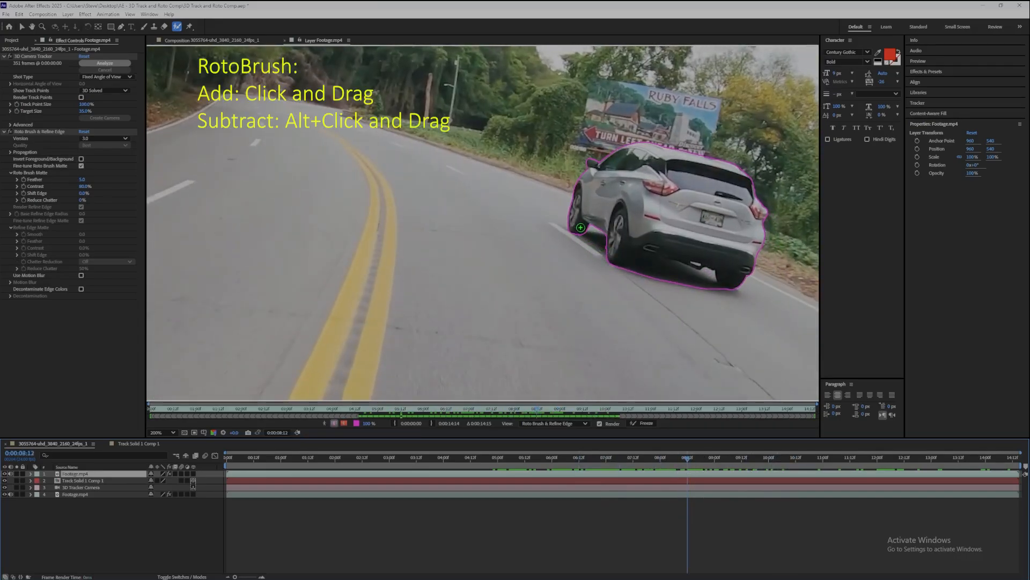
drag(582, 231, 631, 259)
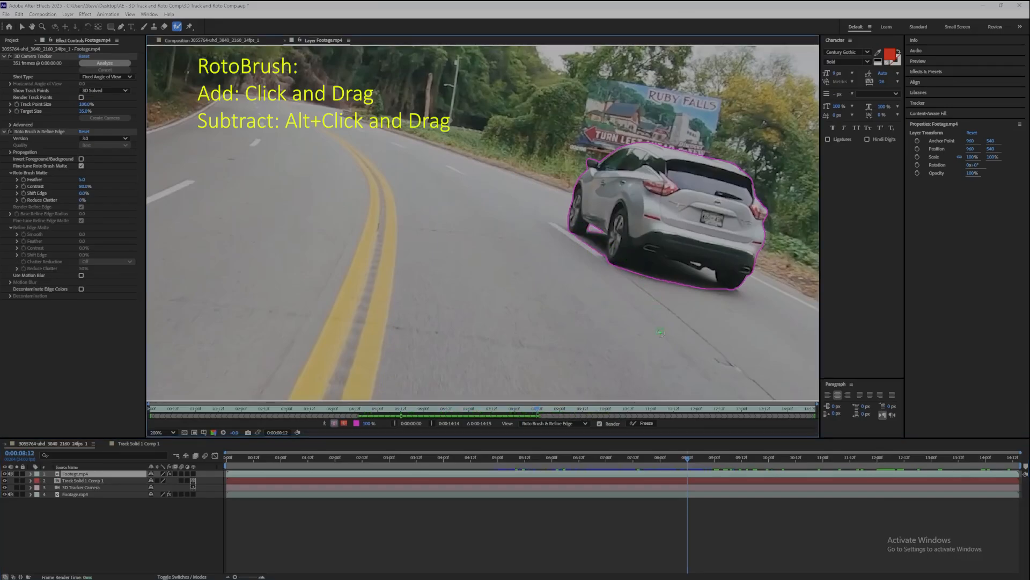
drag(688, 458, 429, 458)
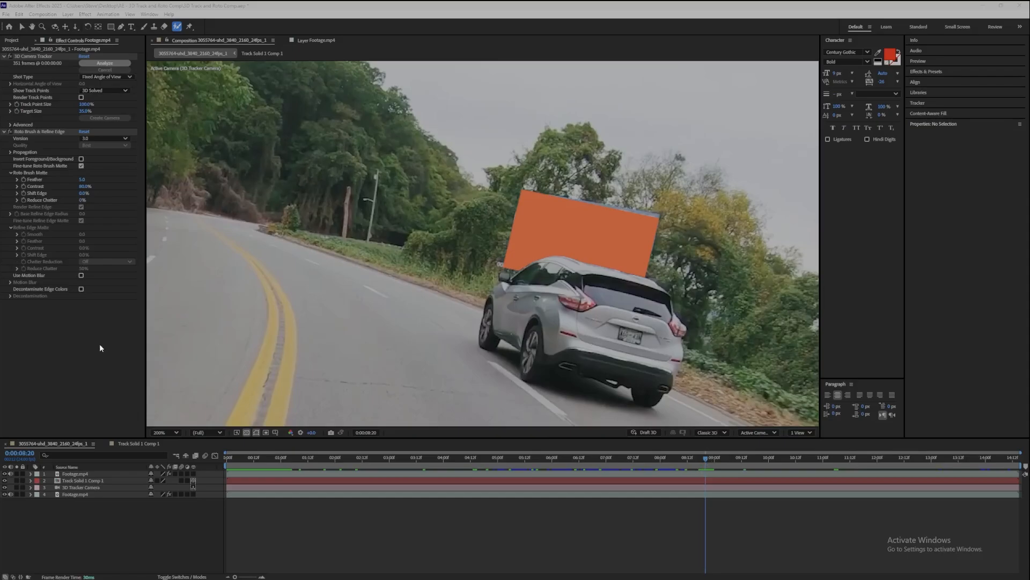
Export the finished composition by adding it to the Adobe Media Encoder queue.
click(6, 15)
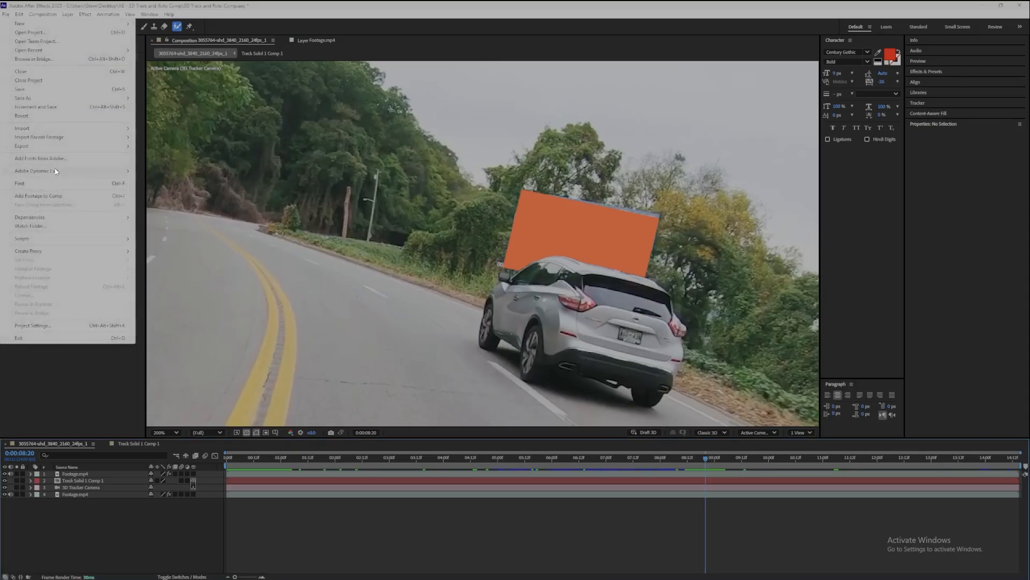
mouse_move(34, 145)
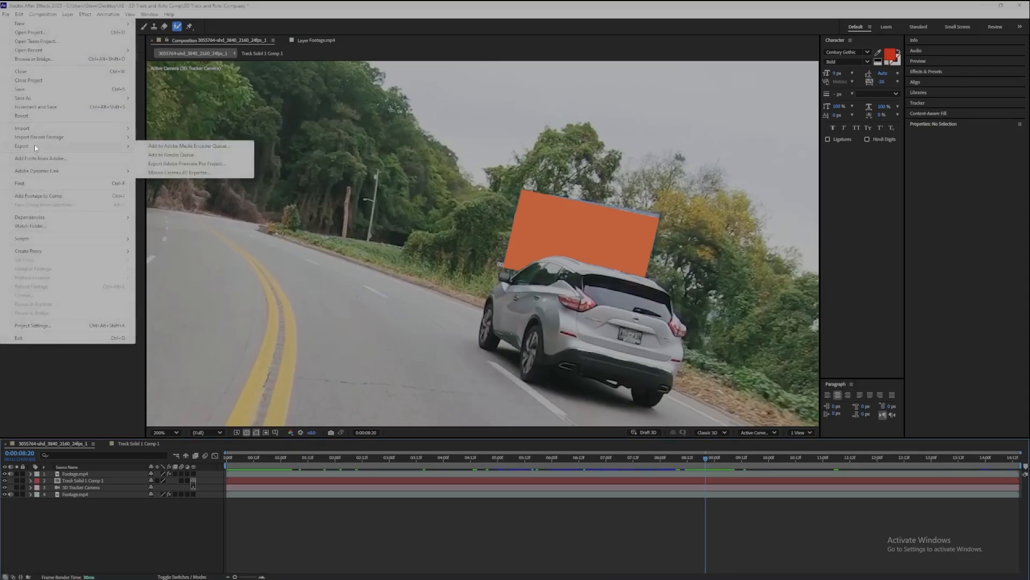
click(178, 146)
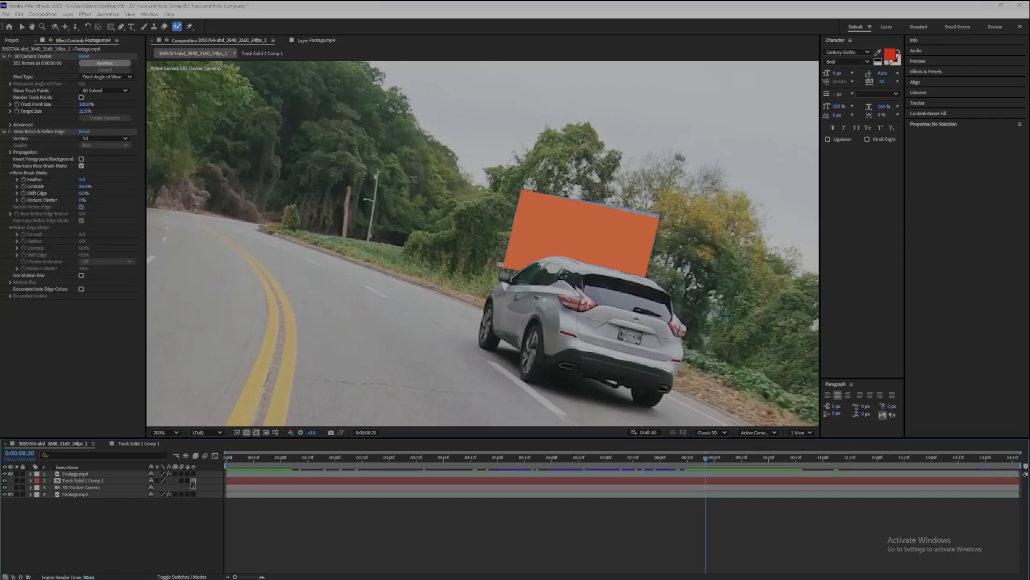